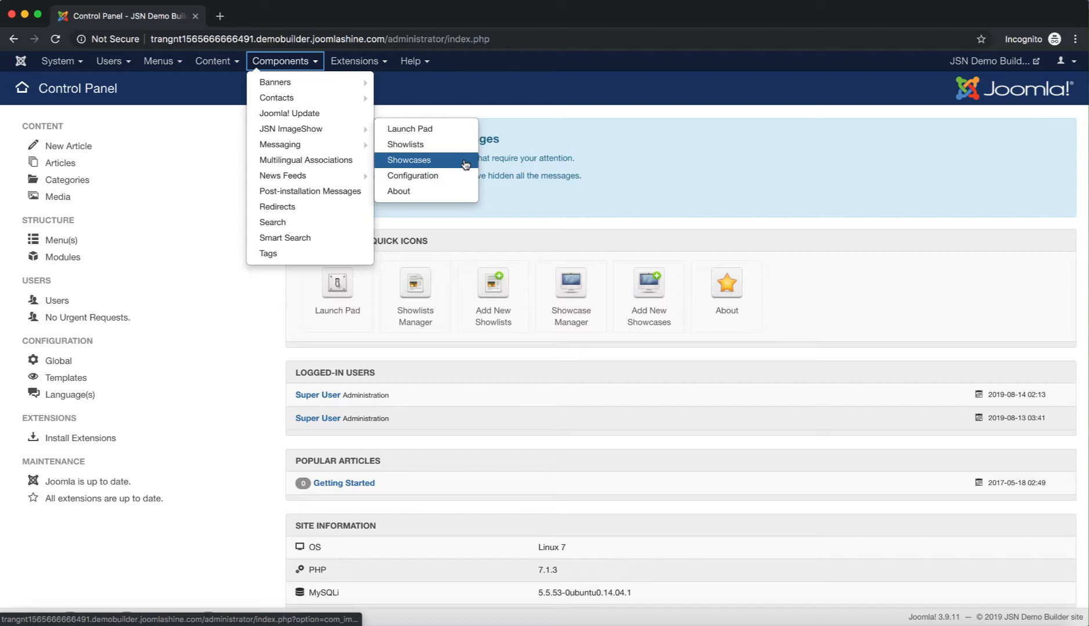
# Step: Open the Test showcase for editing from the JSN ImageShow showcases list
pyautogui.click(466, 164)
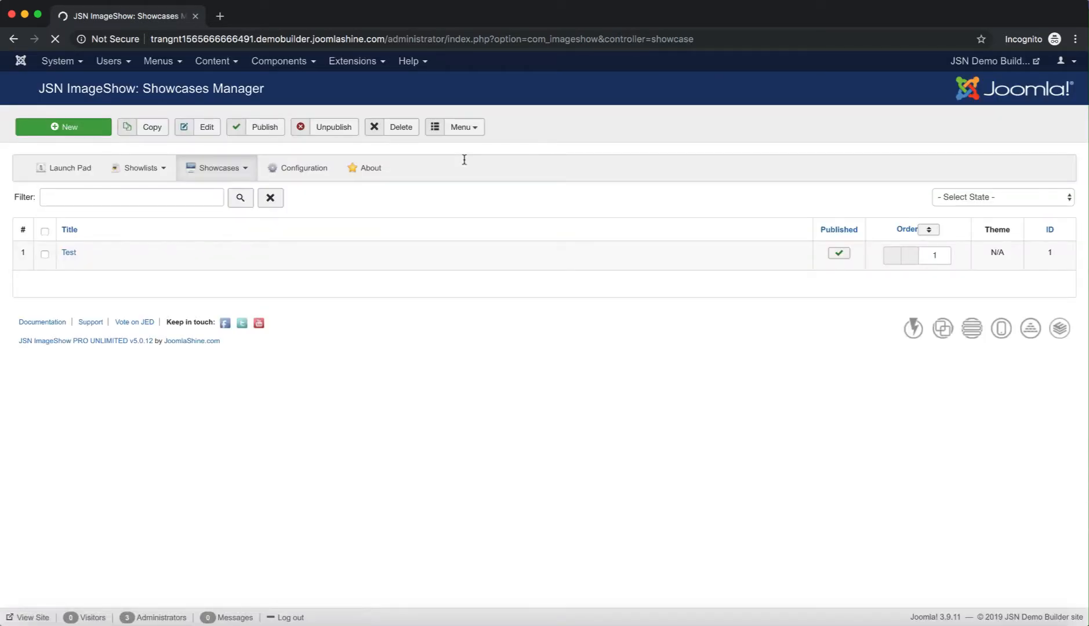
pyautogui.tripleClick(276, 92)
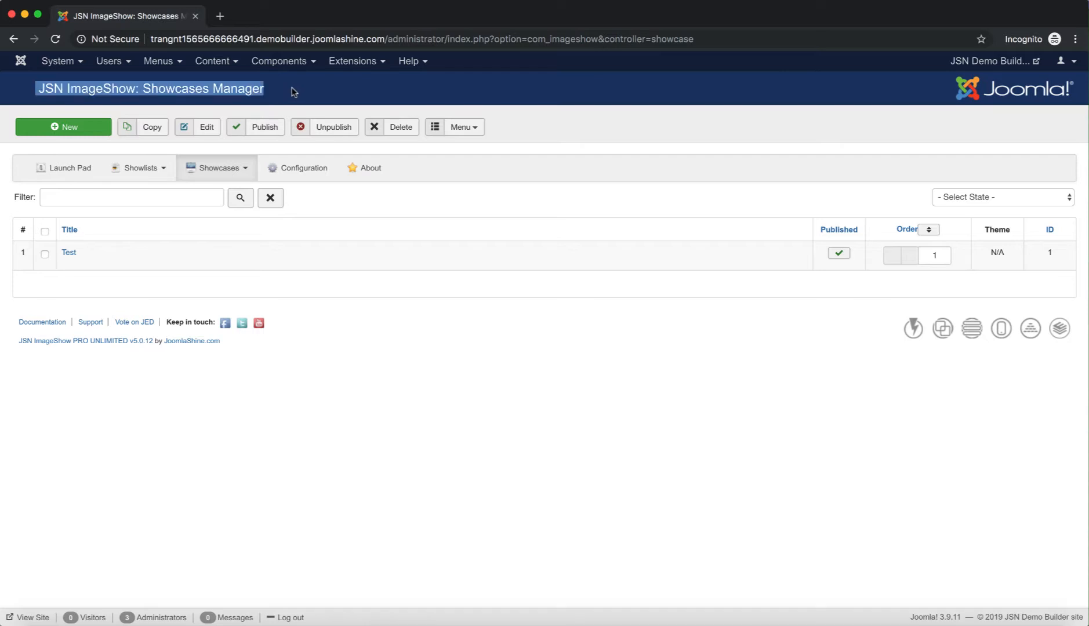
pyautogui.click(293, 91)
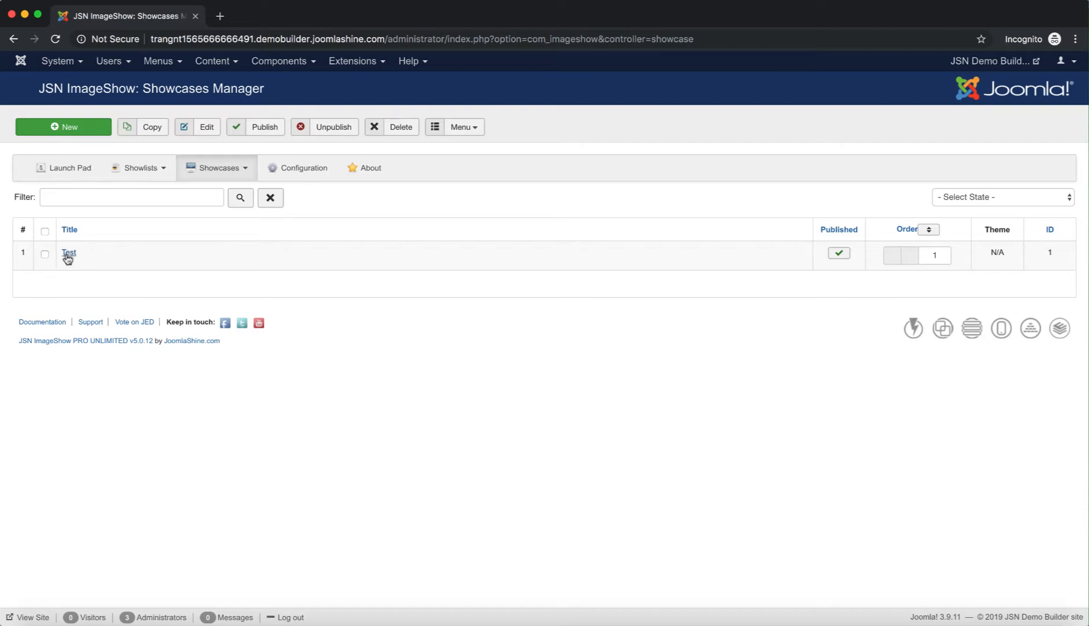
pyautogui.click(69, 252)
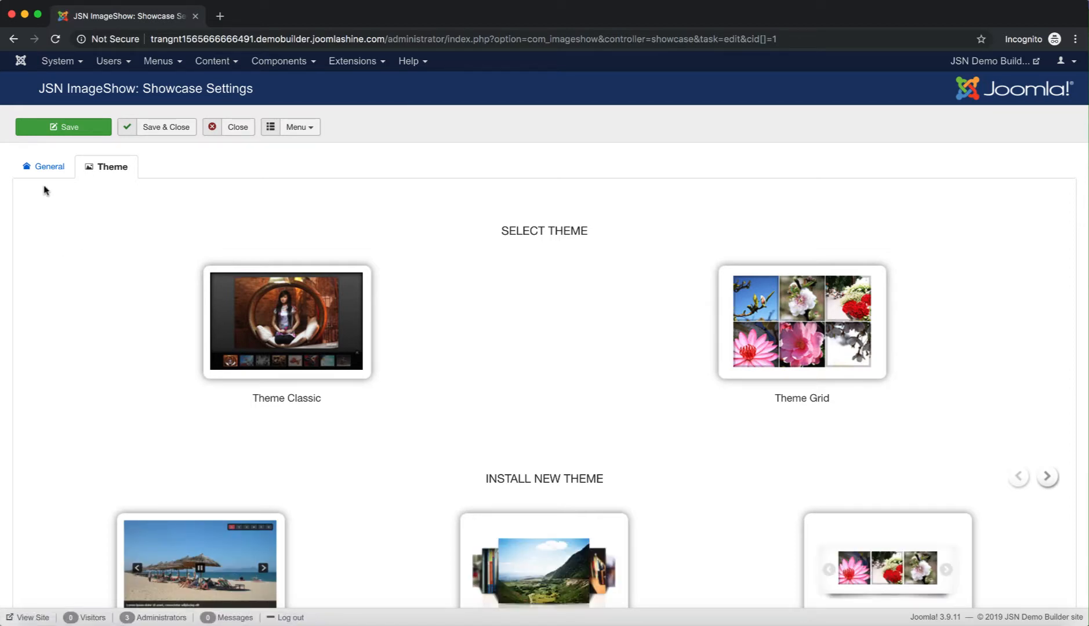
# Step: Review the showcase's general details and choose Theme Carousel as its theme
pyautogui.click(51, 168)
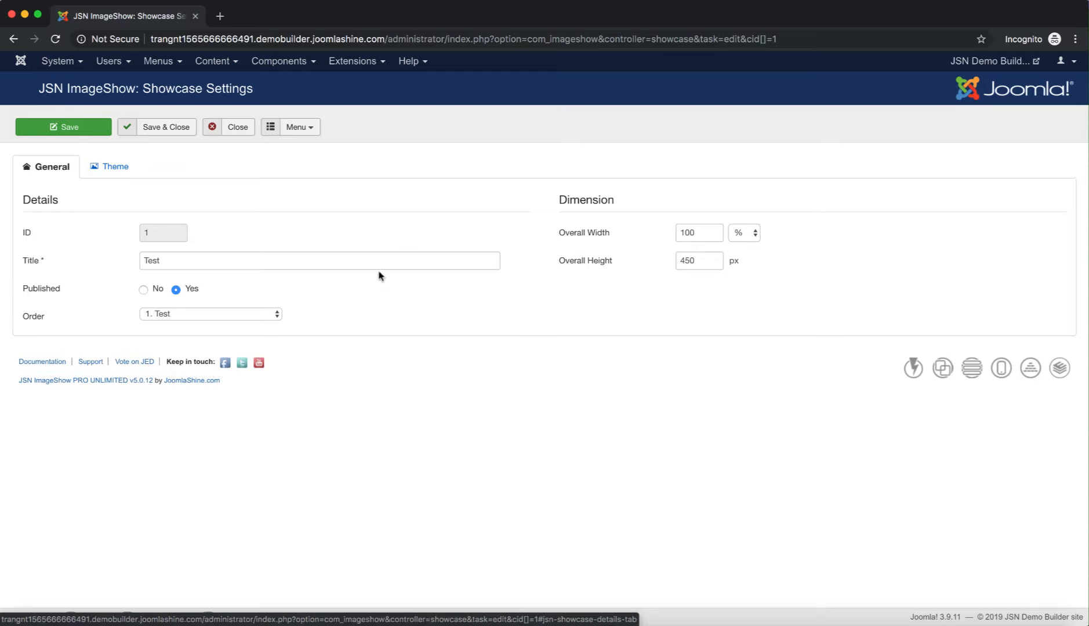
pyautogui.click(107, 172)
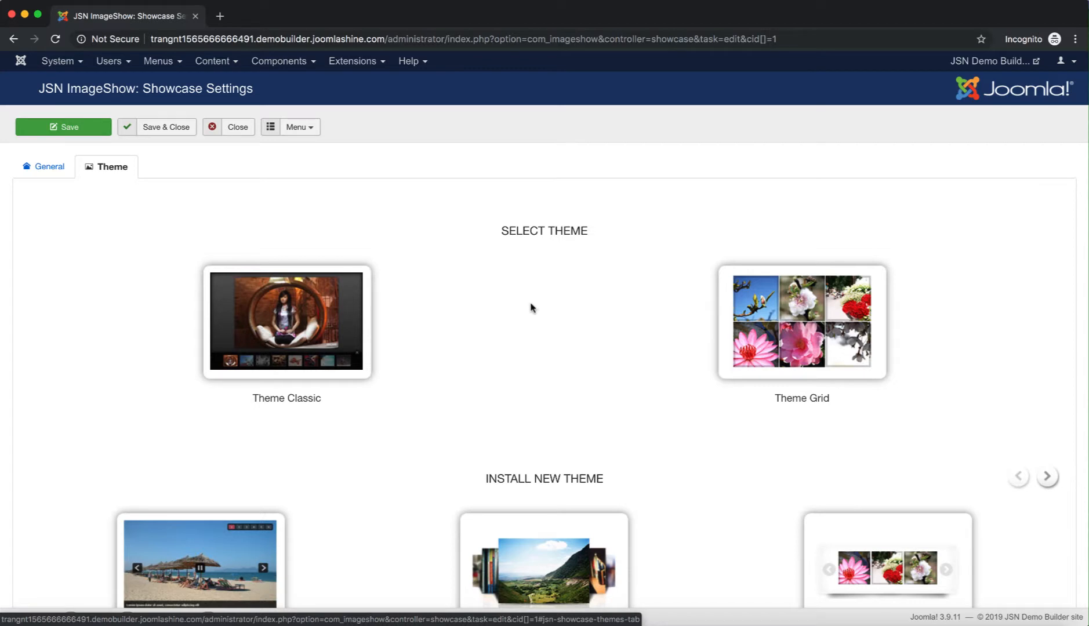
pyautogui.scroll(-3, 531, 307)
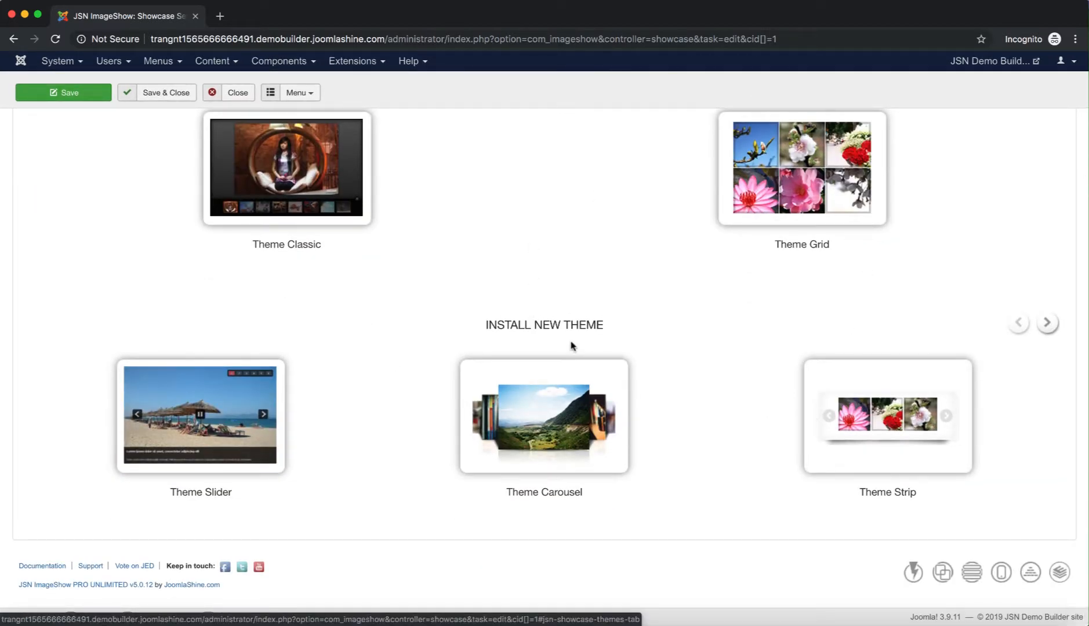
pyautogui.click(552, 428)
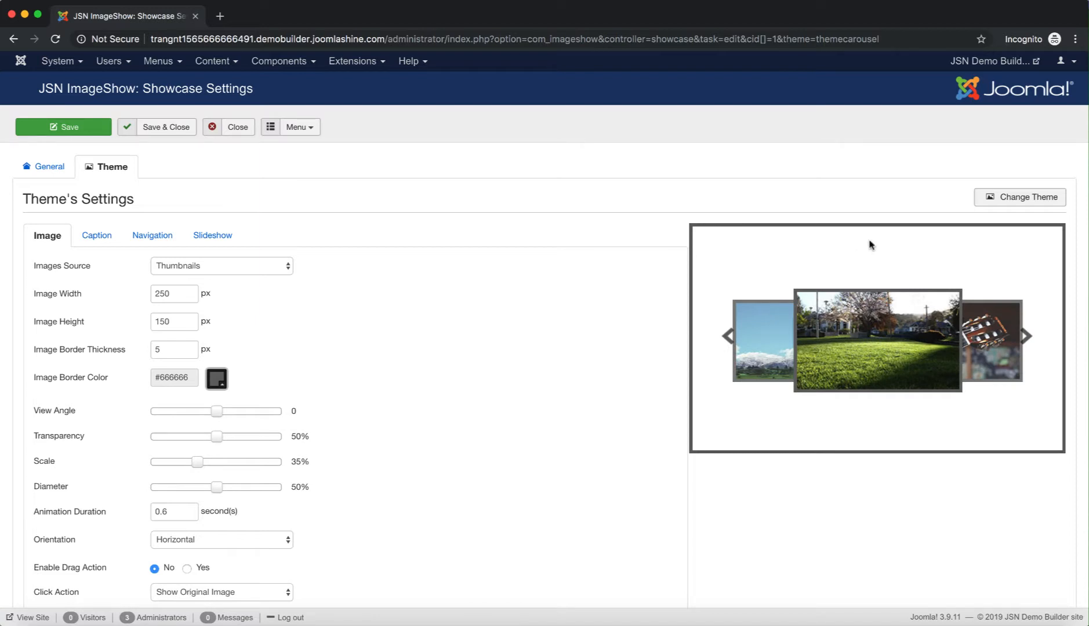
# Step: Page back through three images in the carousel theme preview
pyautogui.tripleClick(140, 198)
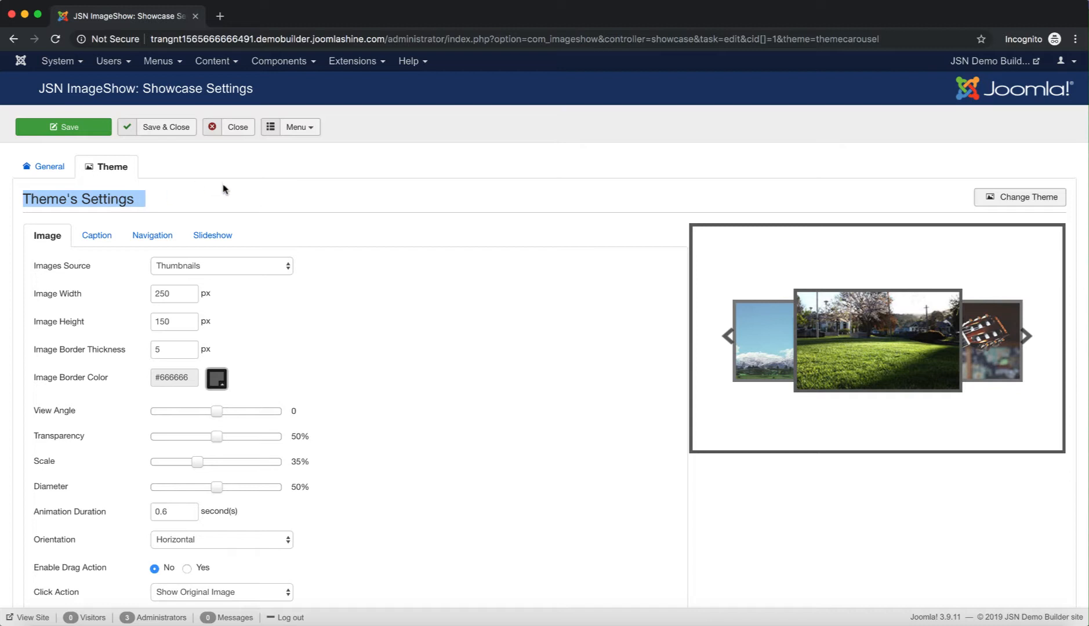
pyautogui.click(223, 199)
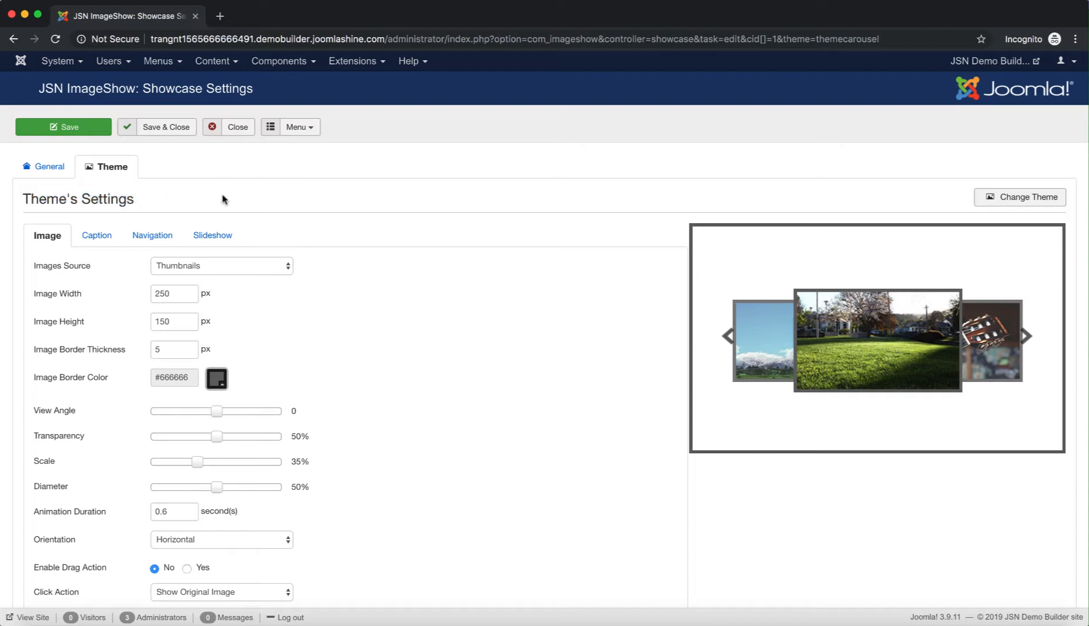
pyautogui.click(732, 346)
pyautogui.click(732, 347)
pyautogui.click(732, 347)
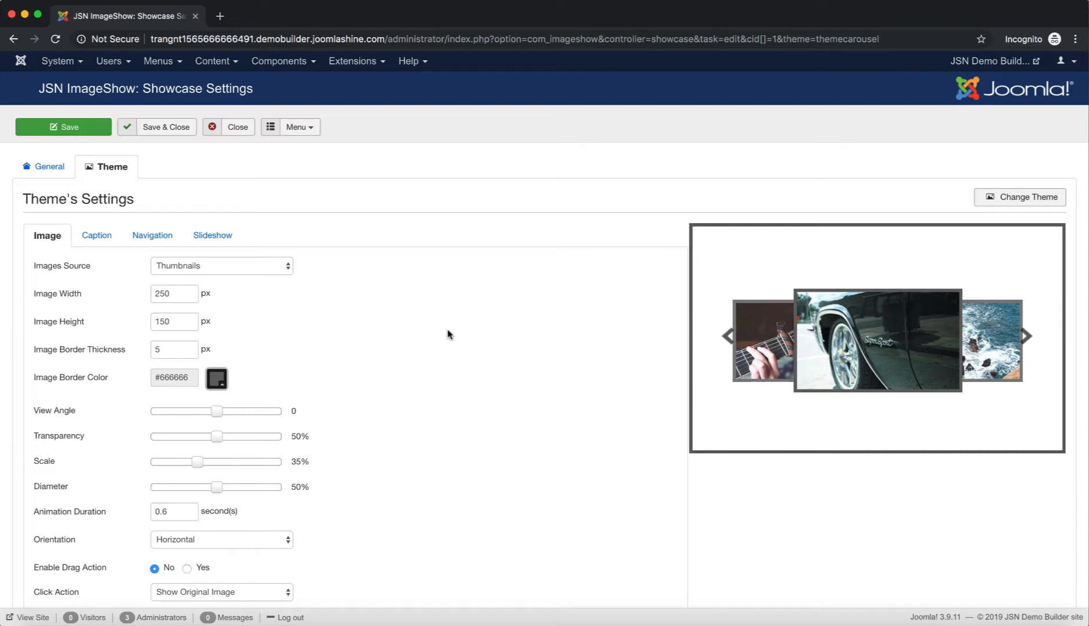
# Step: Check which options are available for the carousel's images source
pyautogui.moveTo(80, 267)
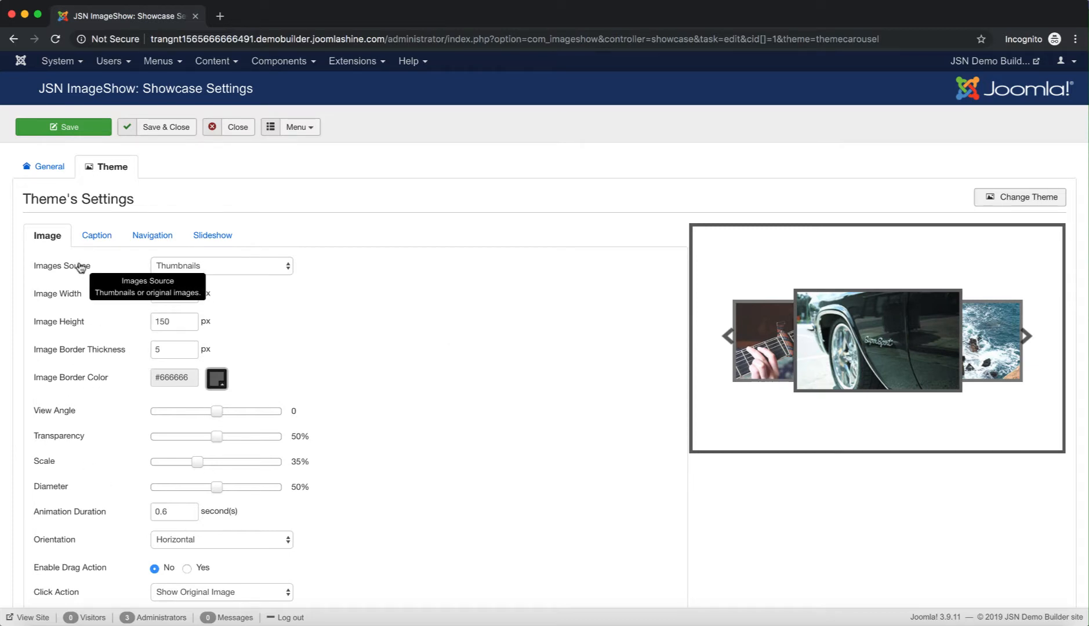
pyautogui.click(264, 271)
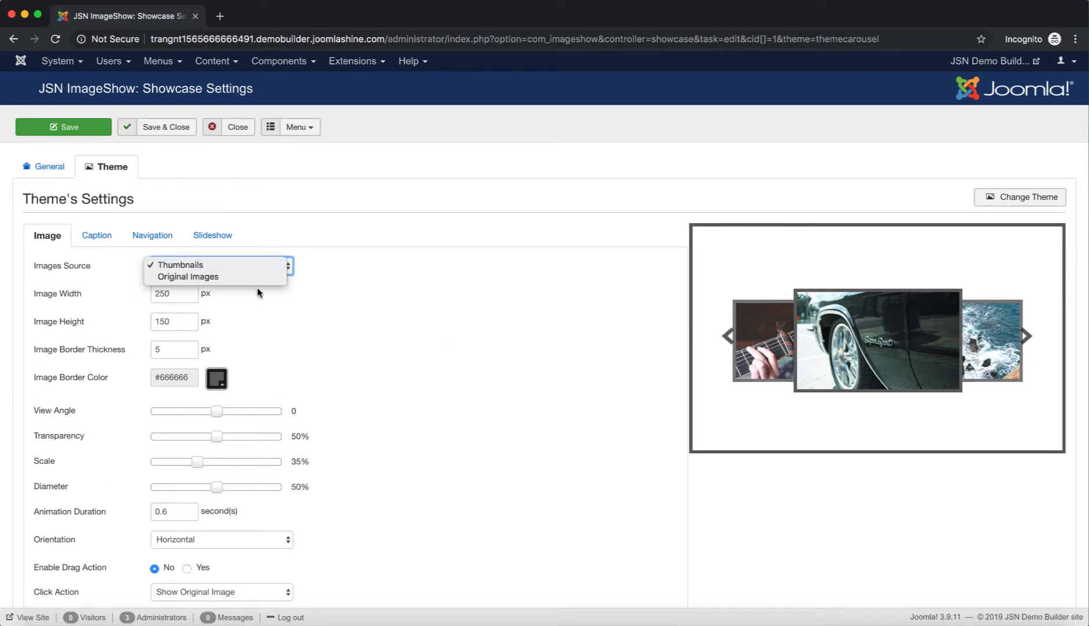
pyautogui.click(346, 272)
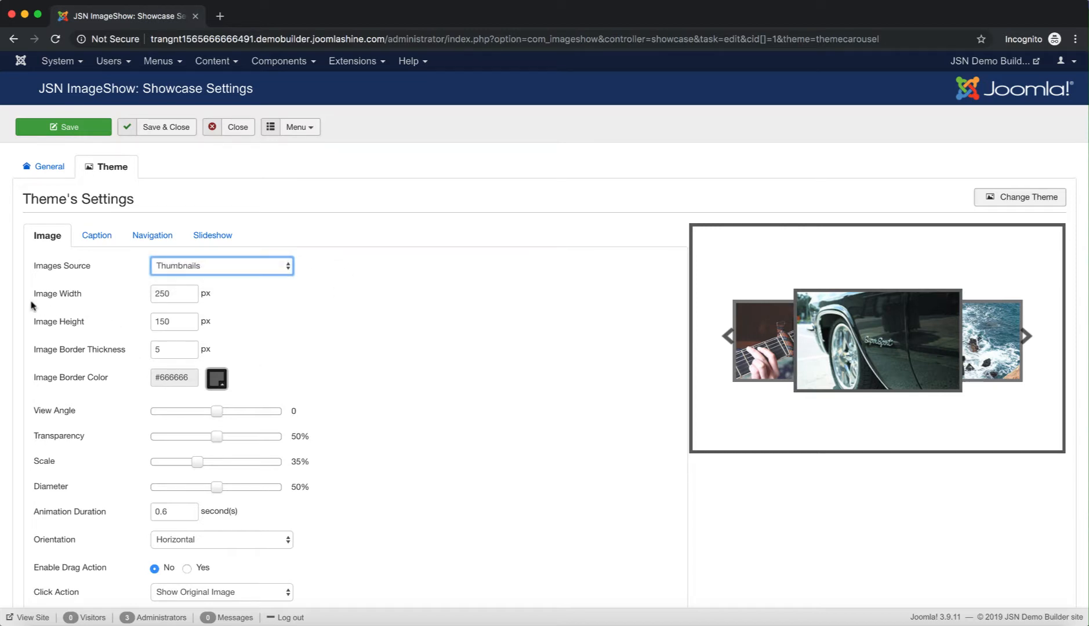
# Step: Change the image border color to the dark teal #175c53
pyautogui.moveTo(41, 329)
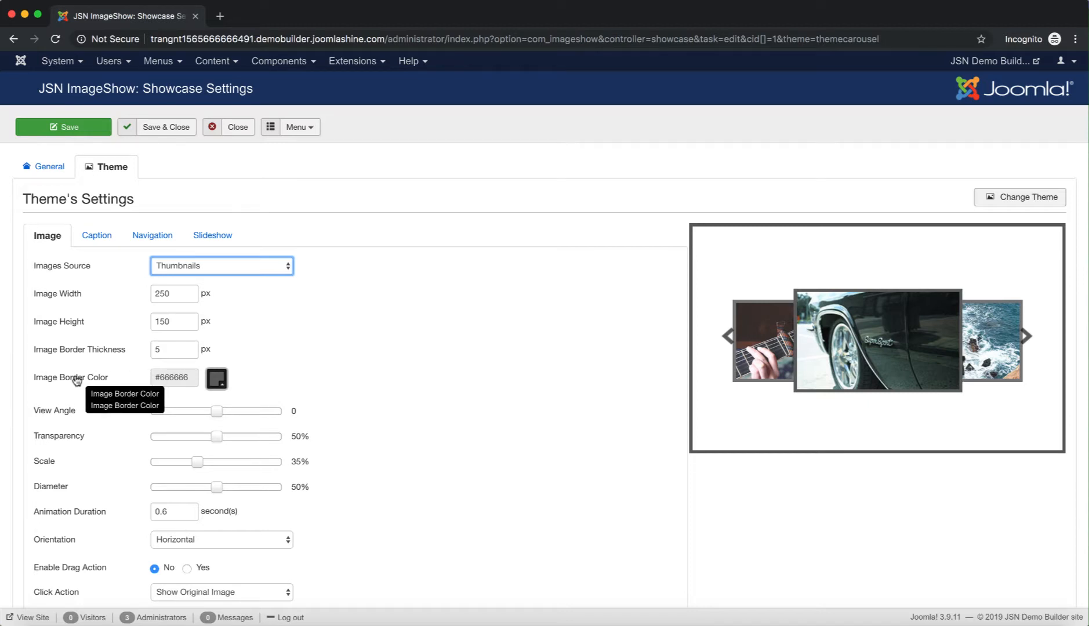
pyautogui.click(217, 383)
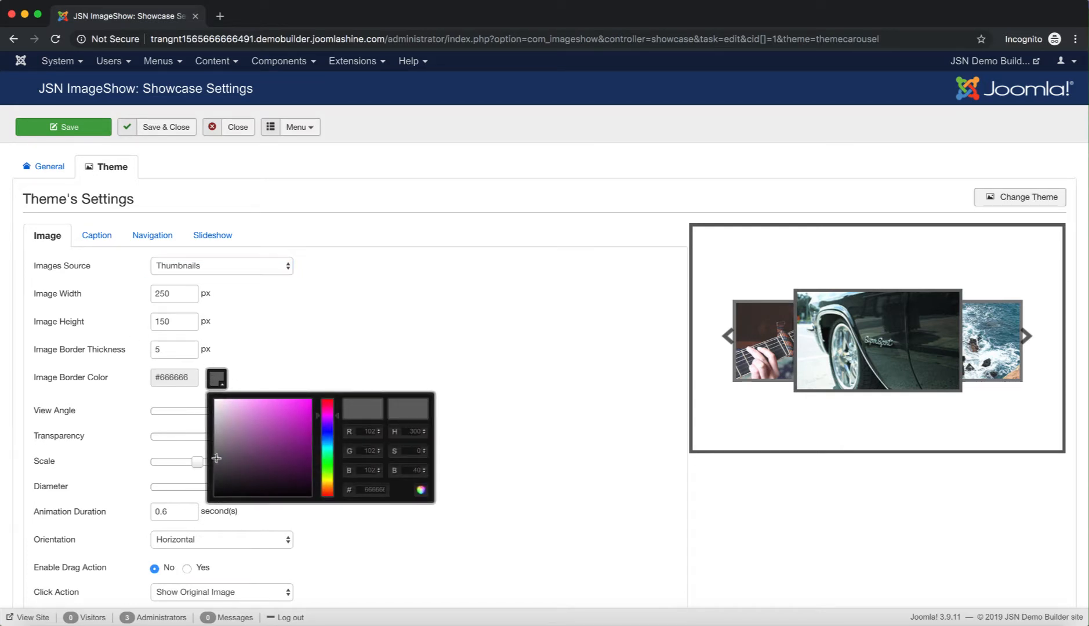
pyautogui.moveTo(217, 458)
pyautogui.mouseDown()
pyautogui.moveTo(272, 441)
pyautogui.moveTo(308, 405)
pyautogui.moveTo(279, 406)
pyautogui.moveTo(302, 483)
pyautogui.moveTo(221, 434)
pyautogui.mouseUp()
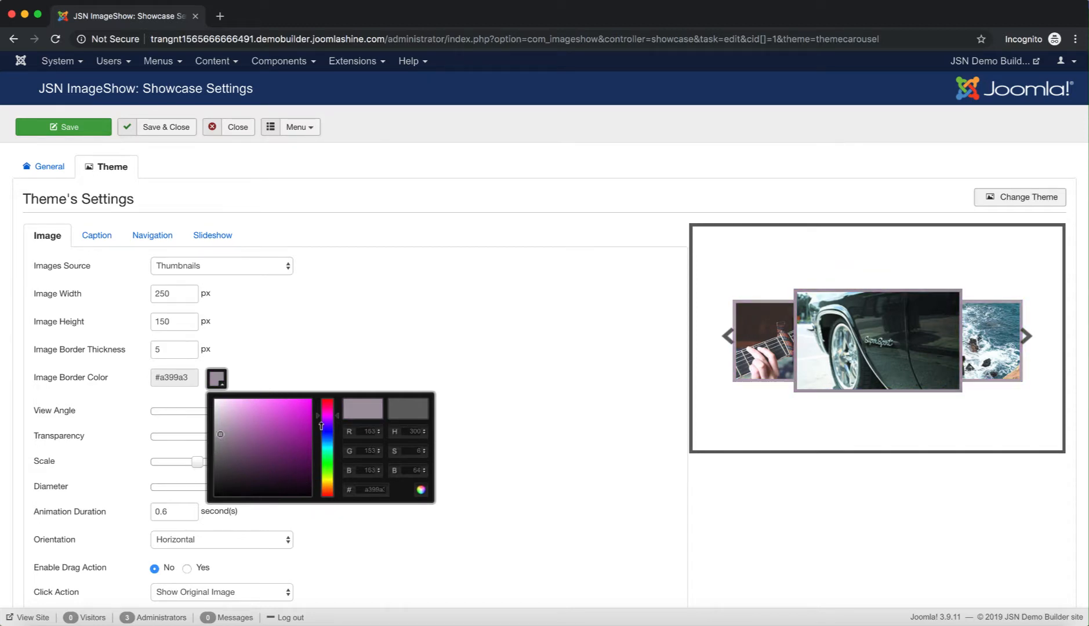
pyautogui.moveTo(318, 414); pyautogui.dragTo(319, 449)
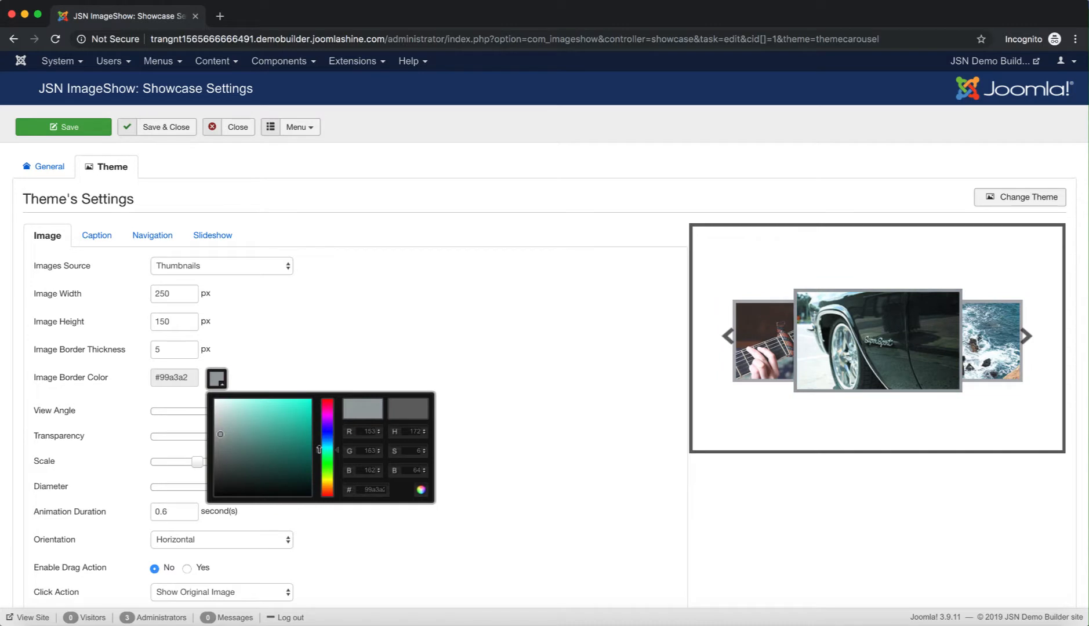
pyautogui.moveTo(219, 434)
pyautogui.mouseDown()
pyautogui.moveTo(283, 429)
pyautogui.moveTo(288, 462)
pyautogui.mouseUp()
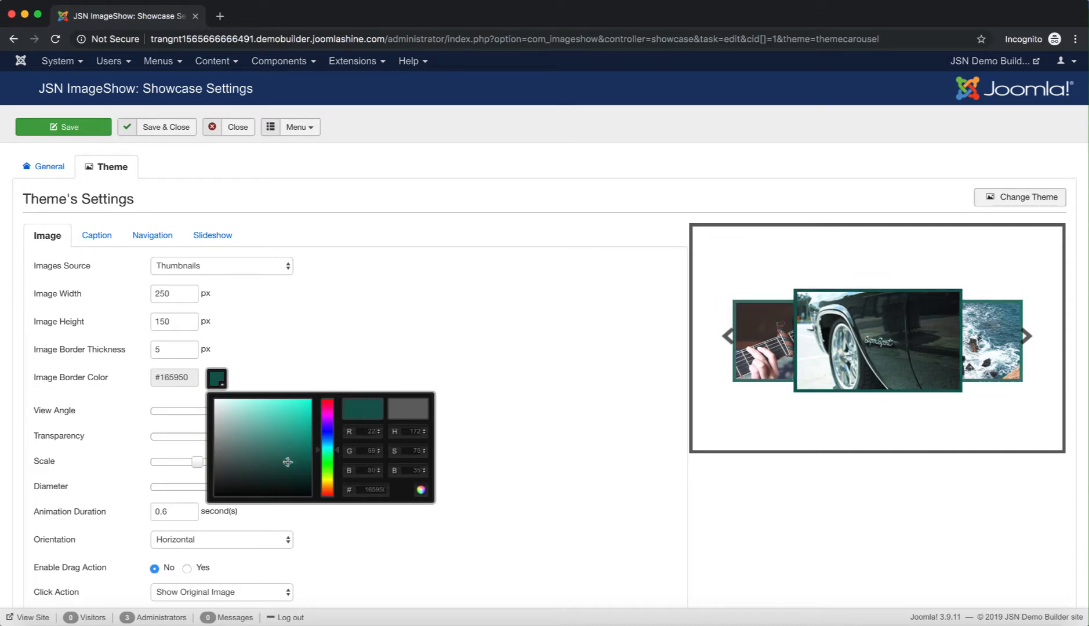
pyautogui.click(524, 413)
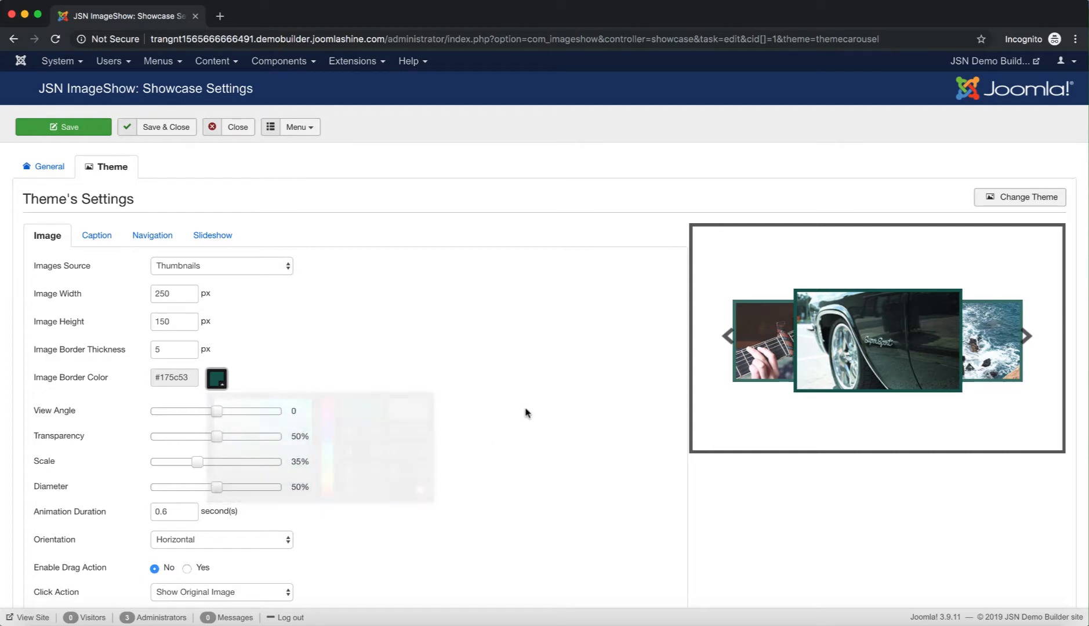
# Step: Set the carousel's view angle to 1 and its transparency to 14%
pyautogui.moveTo(53, 413)
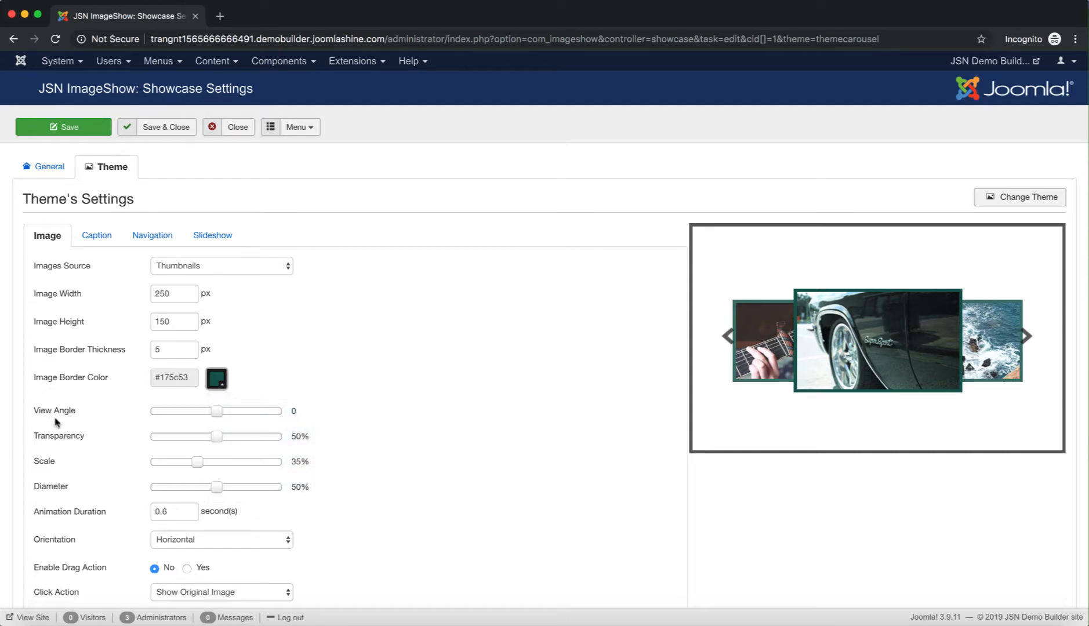
pyautogui.moveTo(58, 442)
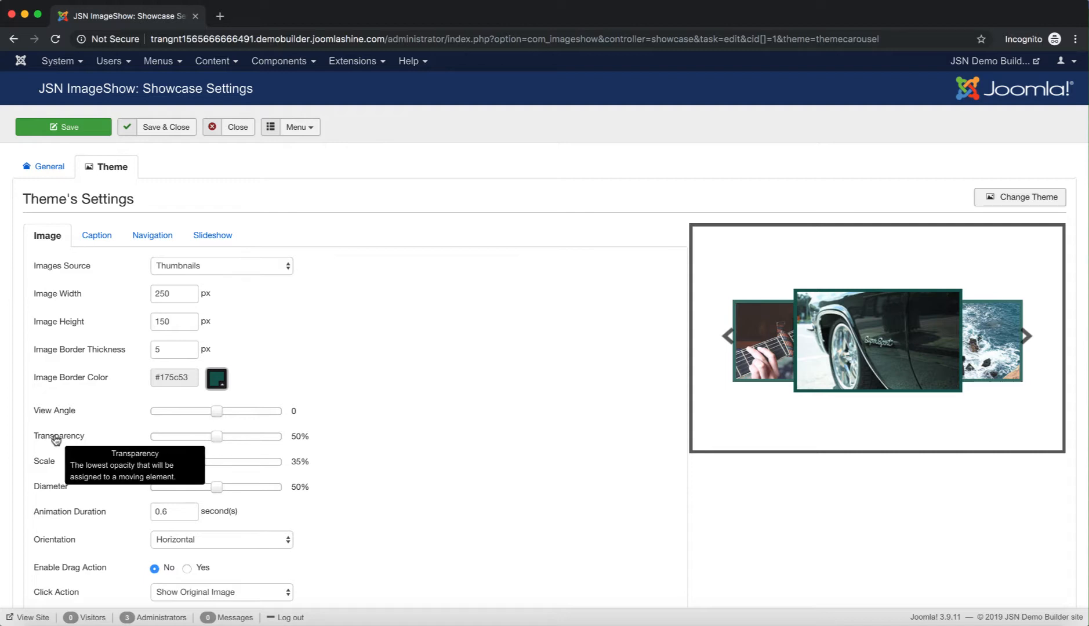
pyautogui.moveTo(49, 467)
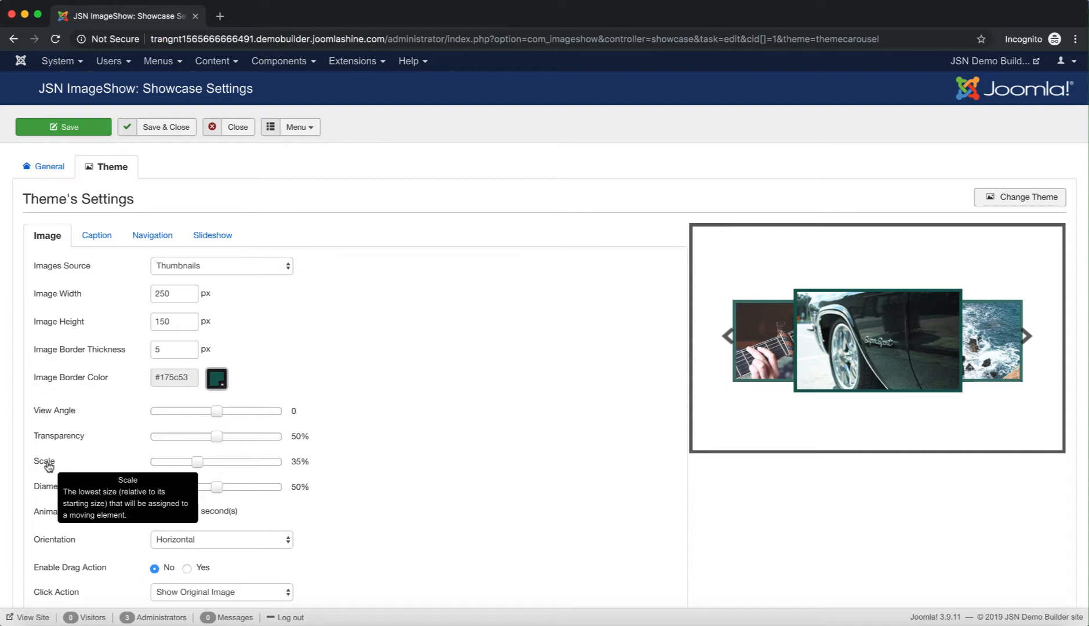
pyautogui.moveTo(46, 492)
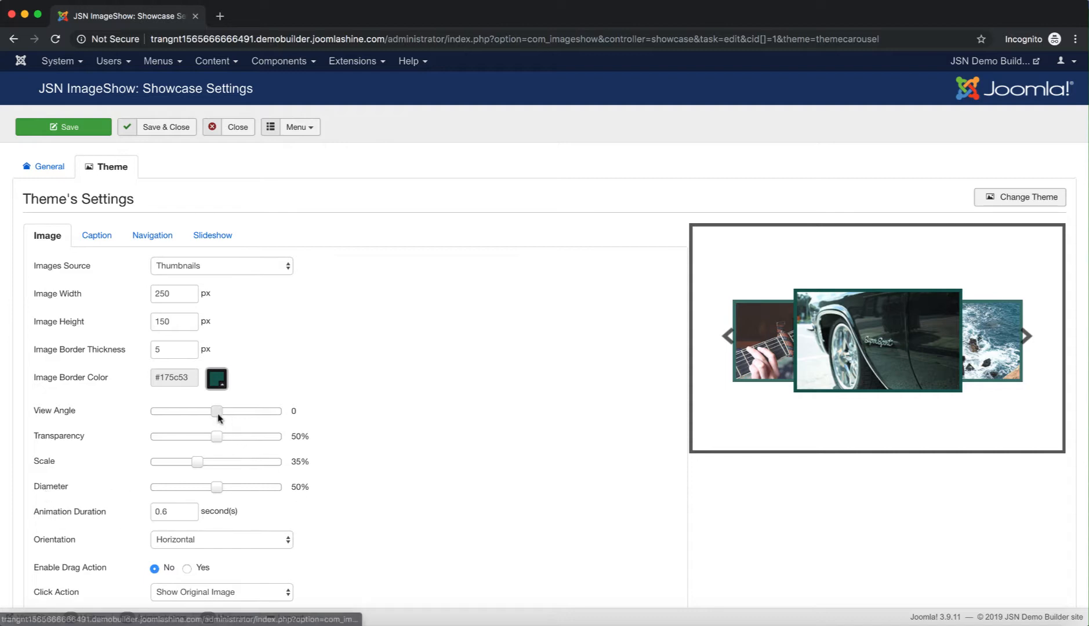
pyautogui.moveTo(219, 417); pyautogui.dragTo(235, 436)
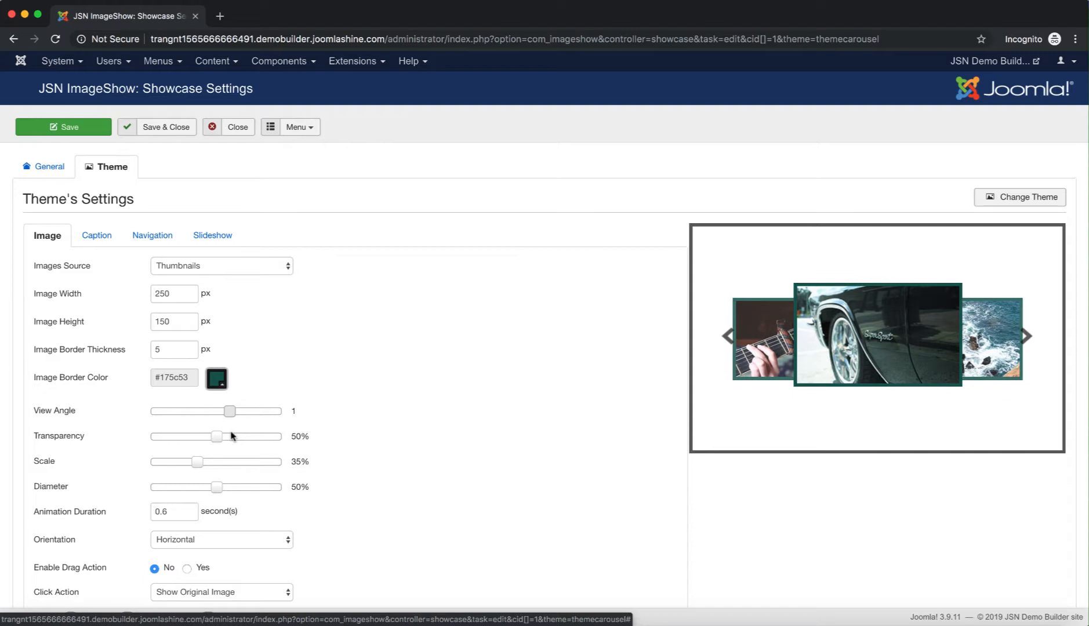
pyautogui.moveTo(220, 438); pyautogui.dragTo(172, 445)
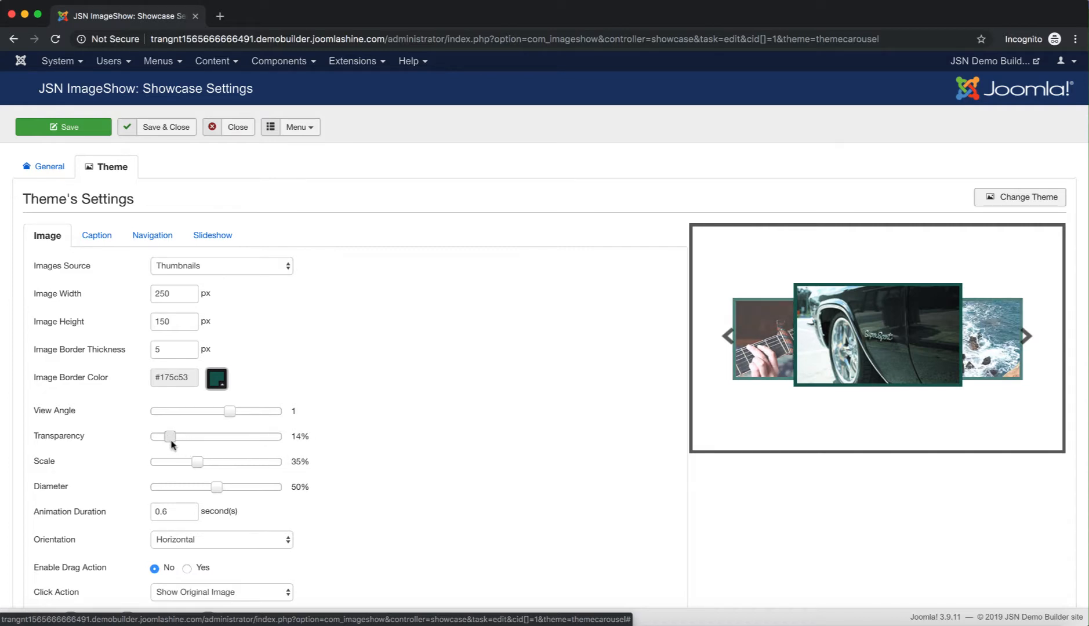
# Step: Set the carousel's scale to 0% and its diameter to 71%
pyautogui.moveTo(197, 462); pyautogui.dragTo(145, 464)
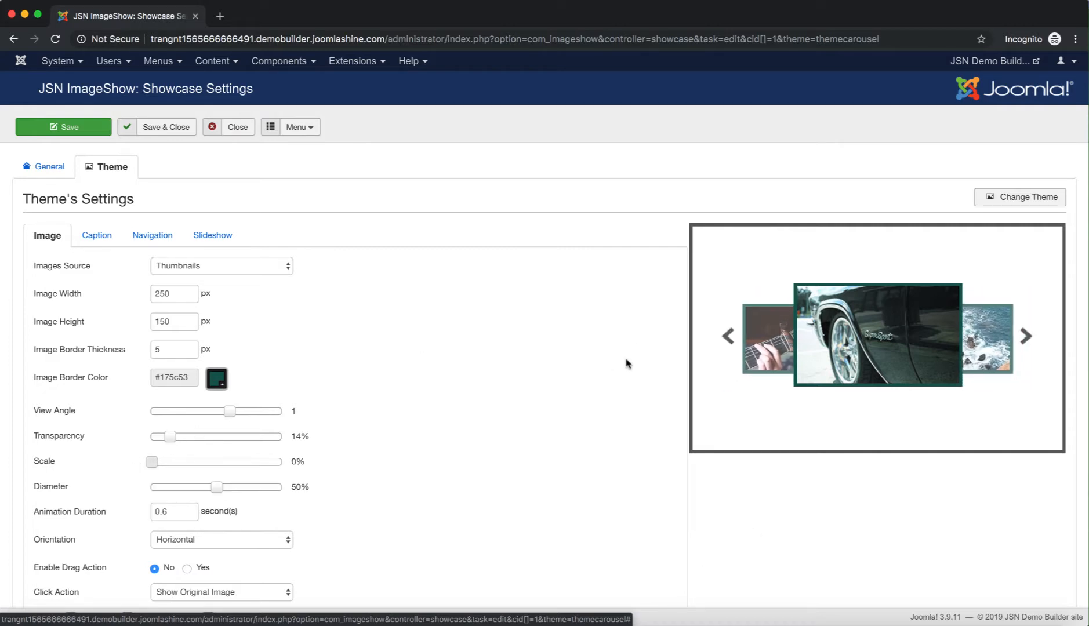
pyautogui.moveTo(217, 488); pyautogui.dragTo(246, 490)
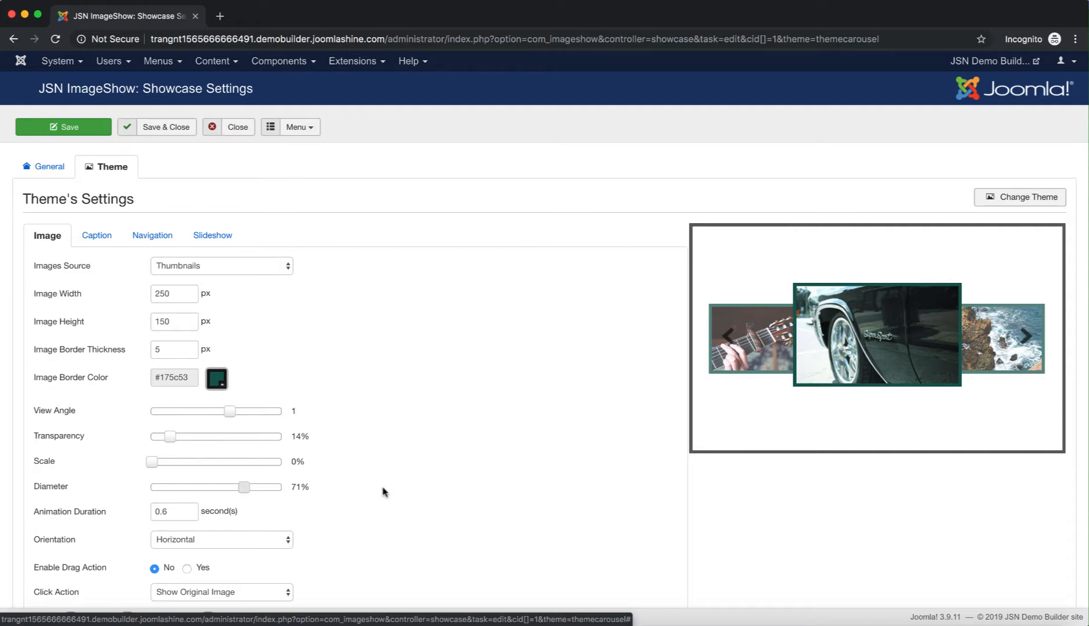
# Step: Set the animation duration to 3.6 seconds and compare the carousel transition in the preview before and after the change
pyautogui.scroll(-3, 383, 491)
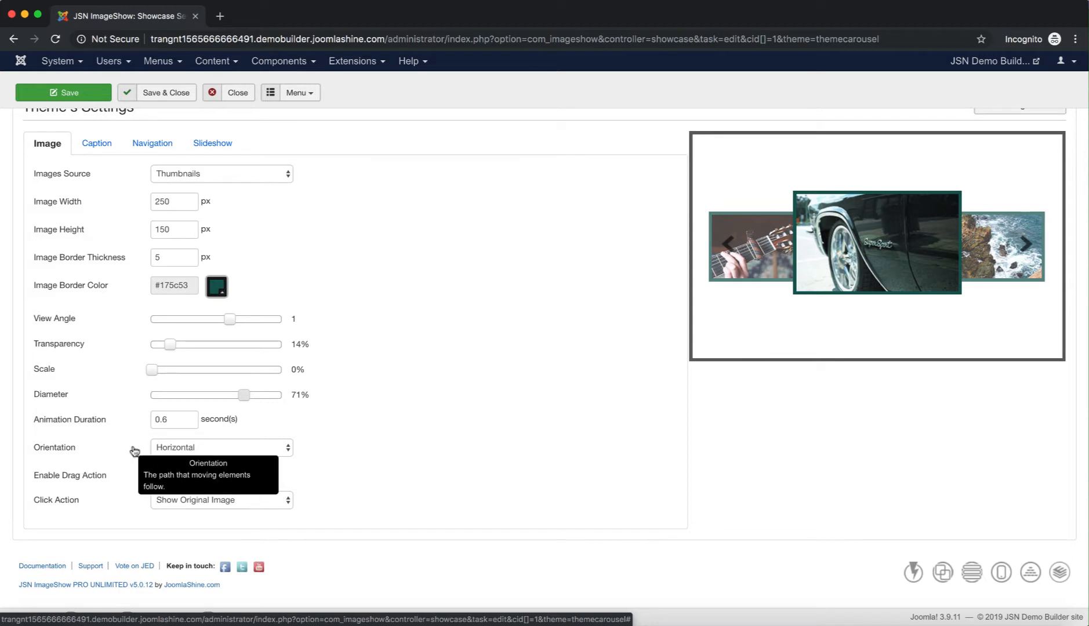
pyautogui.click(735, 249)
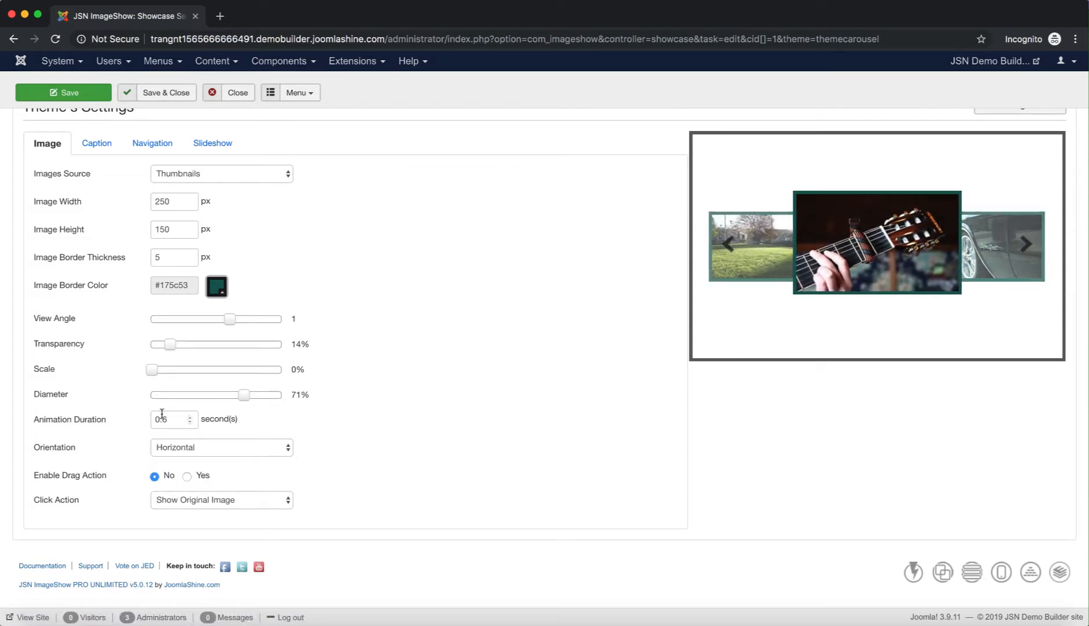
pyautogui.click(728, 249)
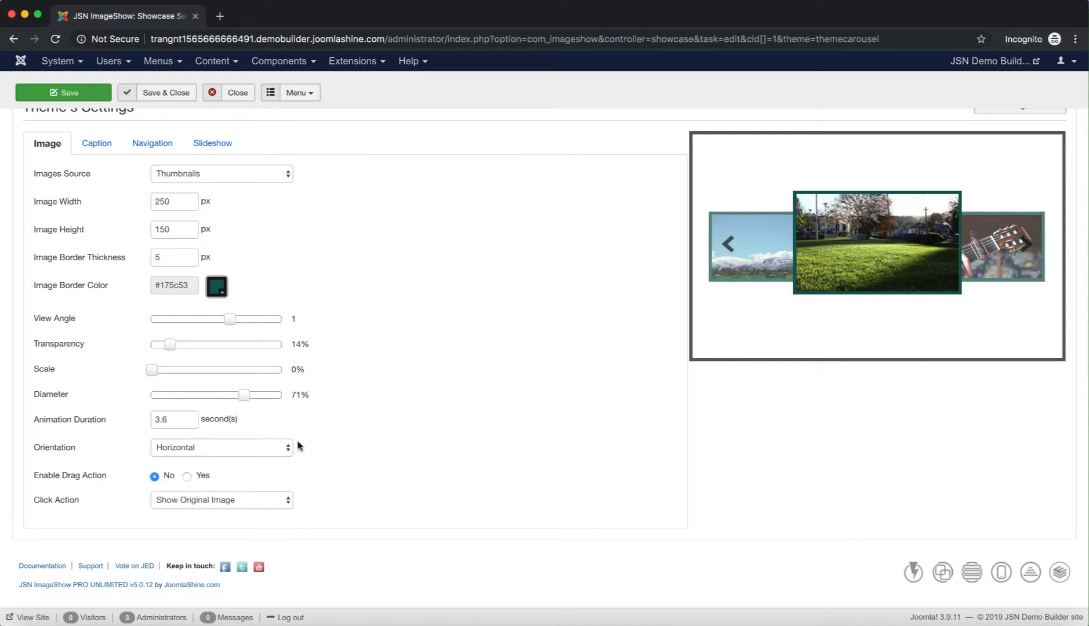
# Step: Try the Vertical orientation for the carousel and switch it back to Horizontal
pyautogui.click(270, 451)
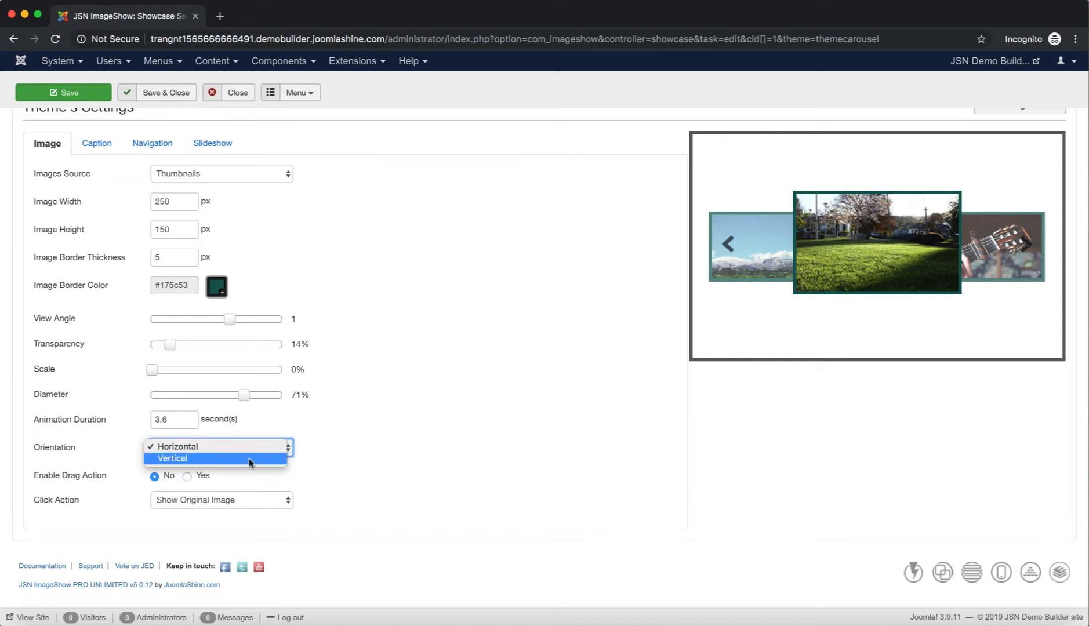
pyautogui.click(251, 461)
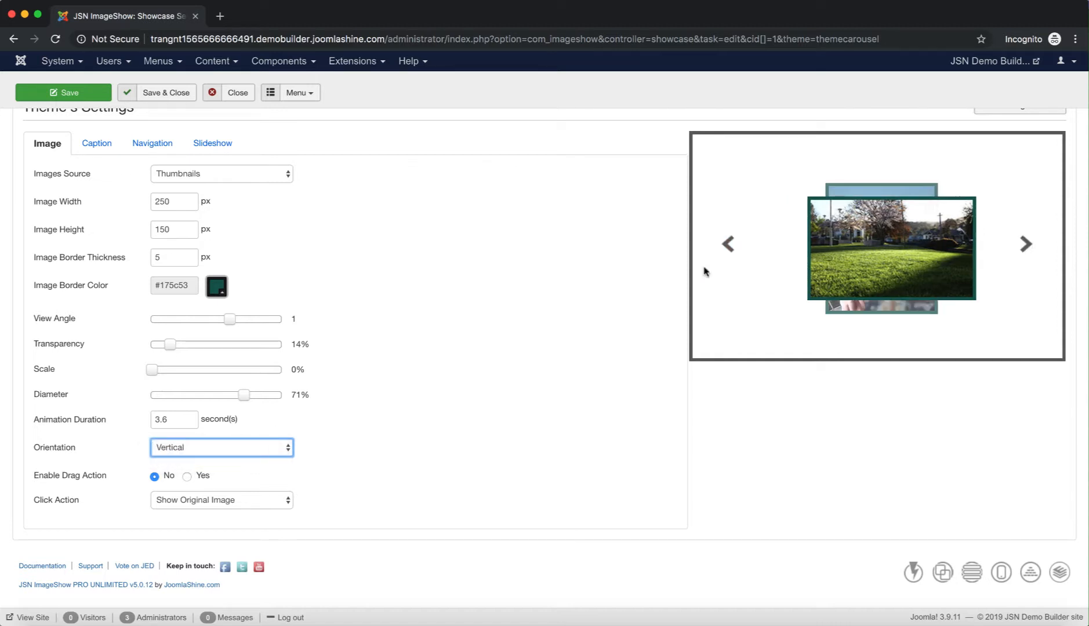
pyautogui.click(268, 448)
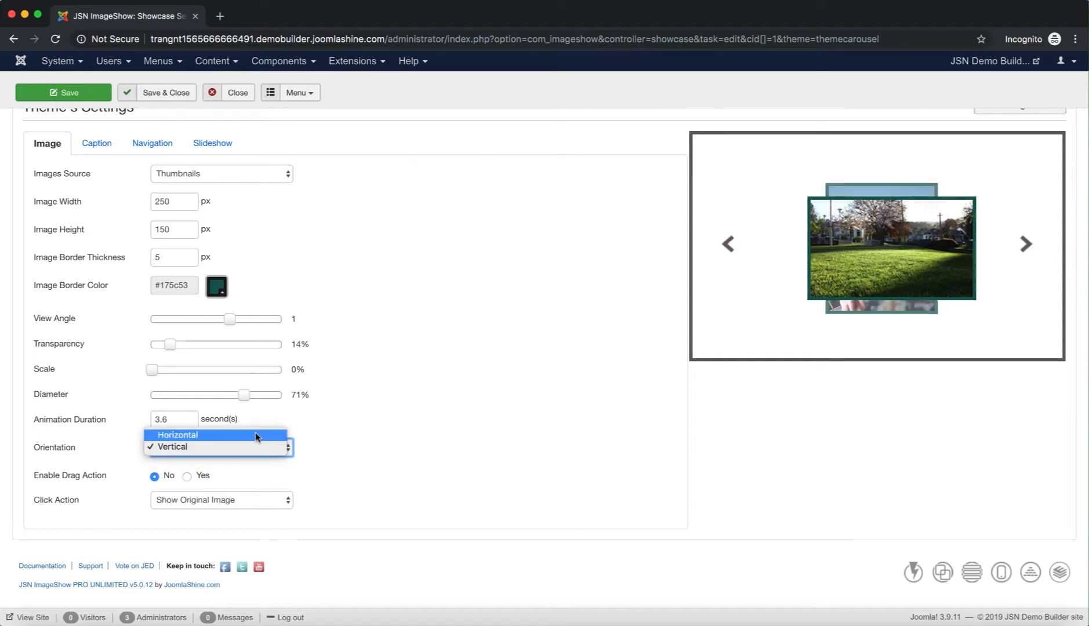
pyautogui.click(256, 436)
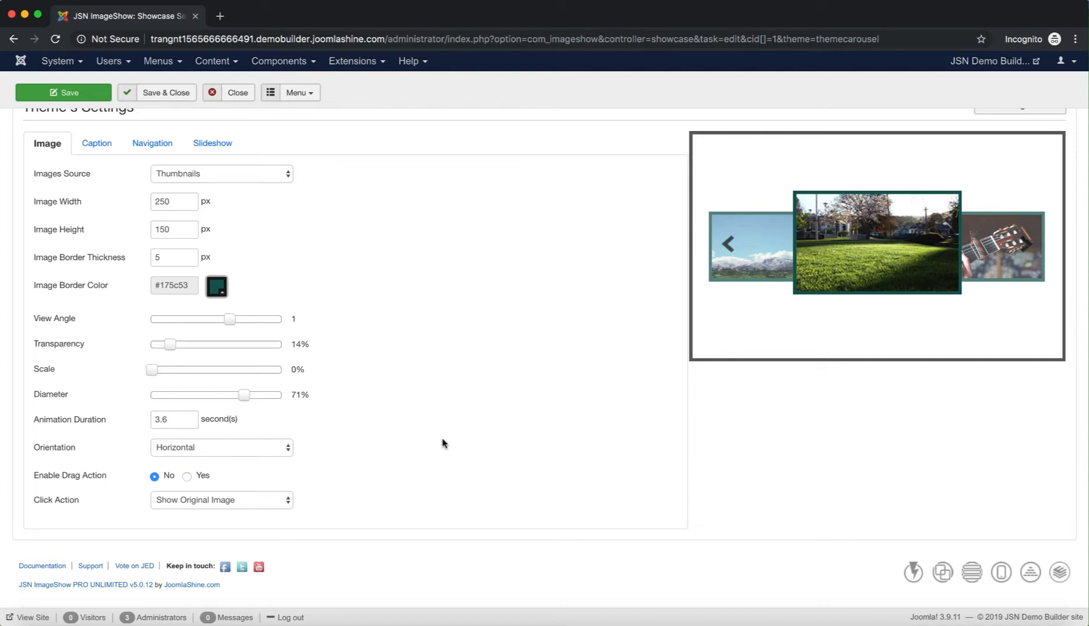
# Step: Try enabling the carousel's drag action and switch it back to No
pyautogui.moveTo(91, 476)
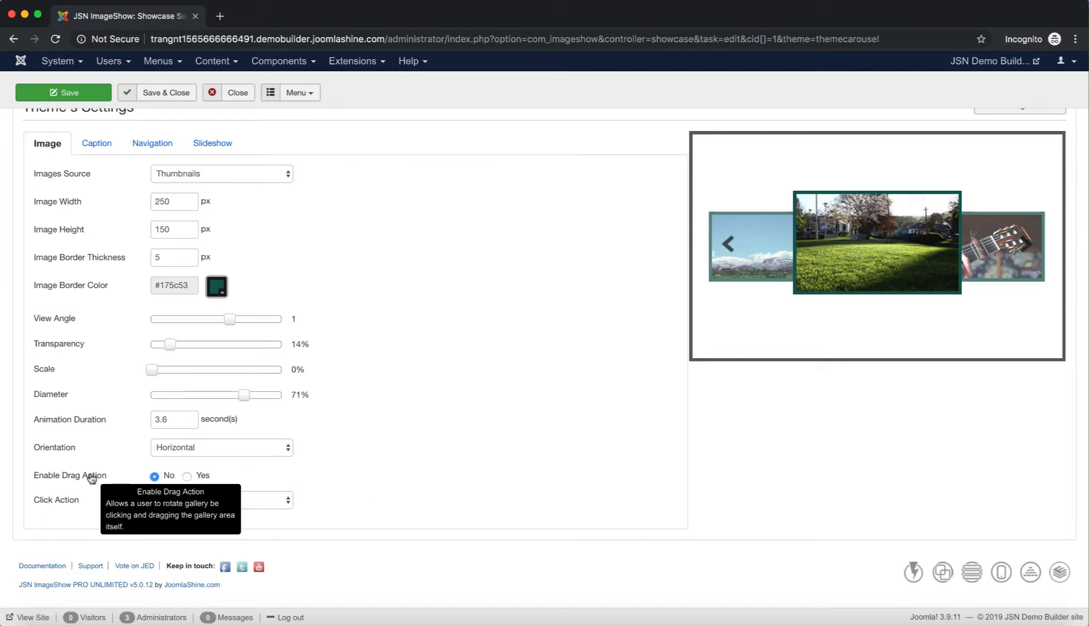
pyautogui.click(186, 476)
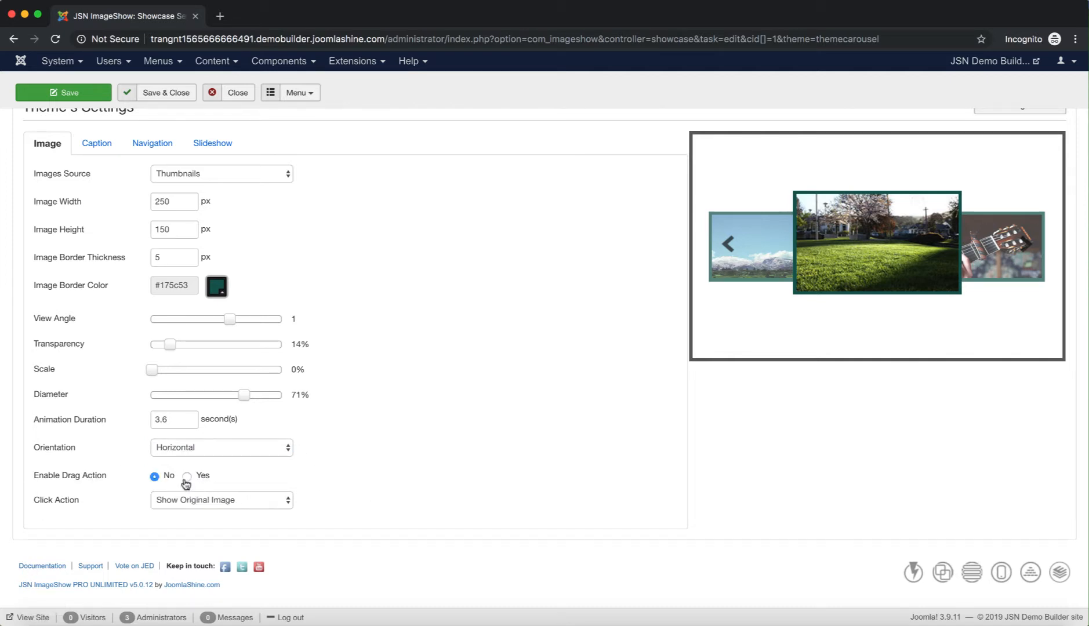
pyautogui.click(155, 478)
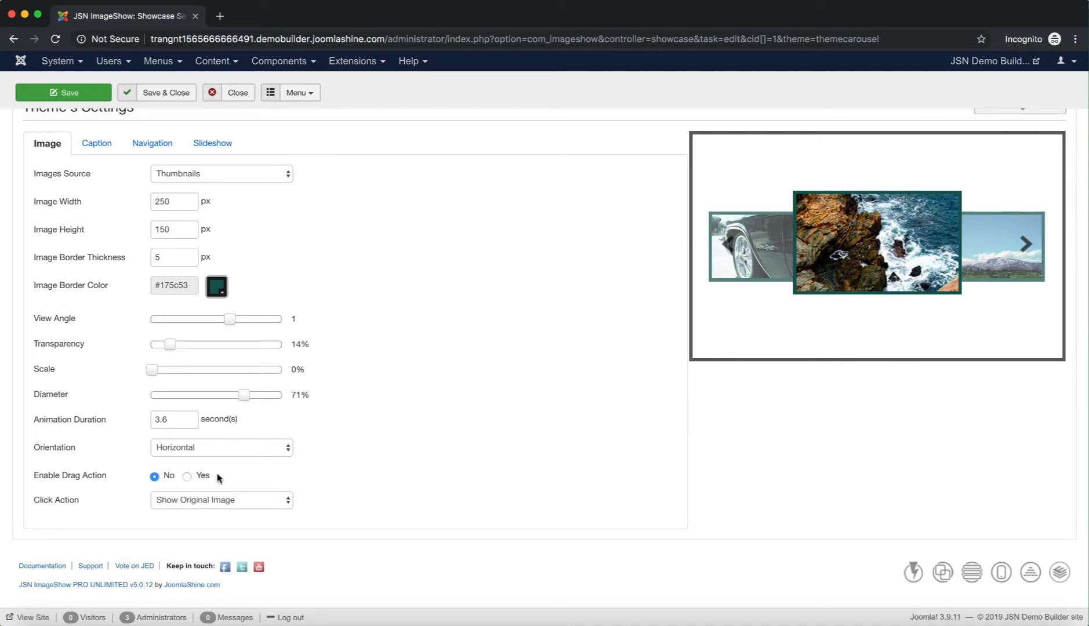
# Step: Set the image click action to Open Image Link, keeping links opening in the Current Browser
pyautogui.moveTo(61, 508)
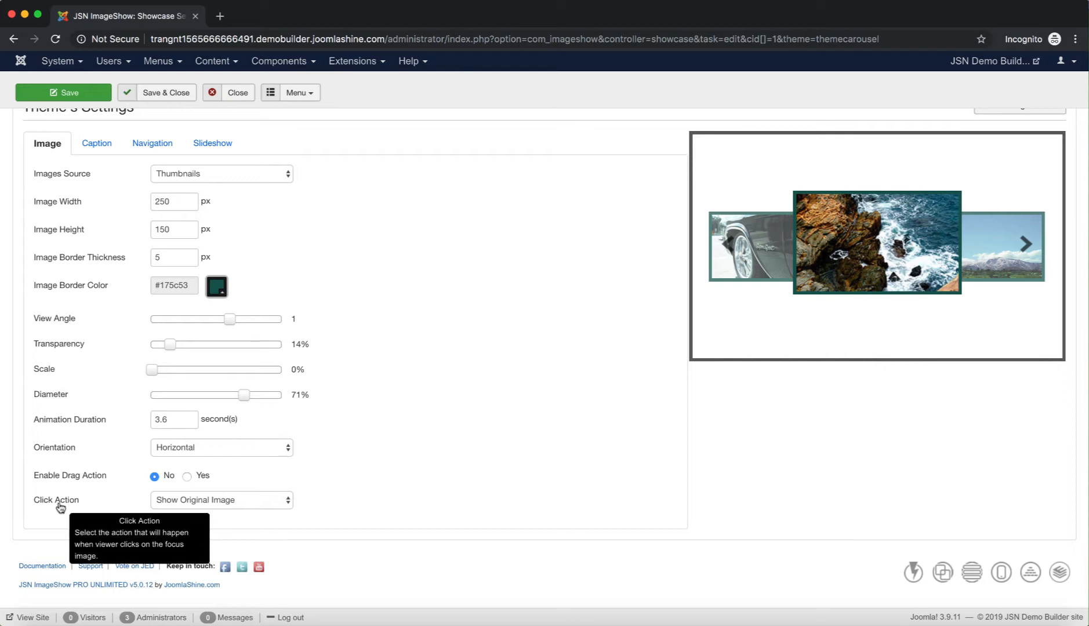
pyautogui.click(284, 500)
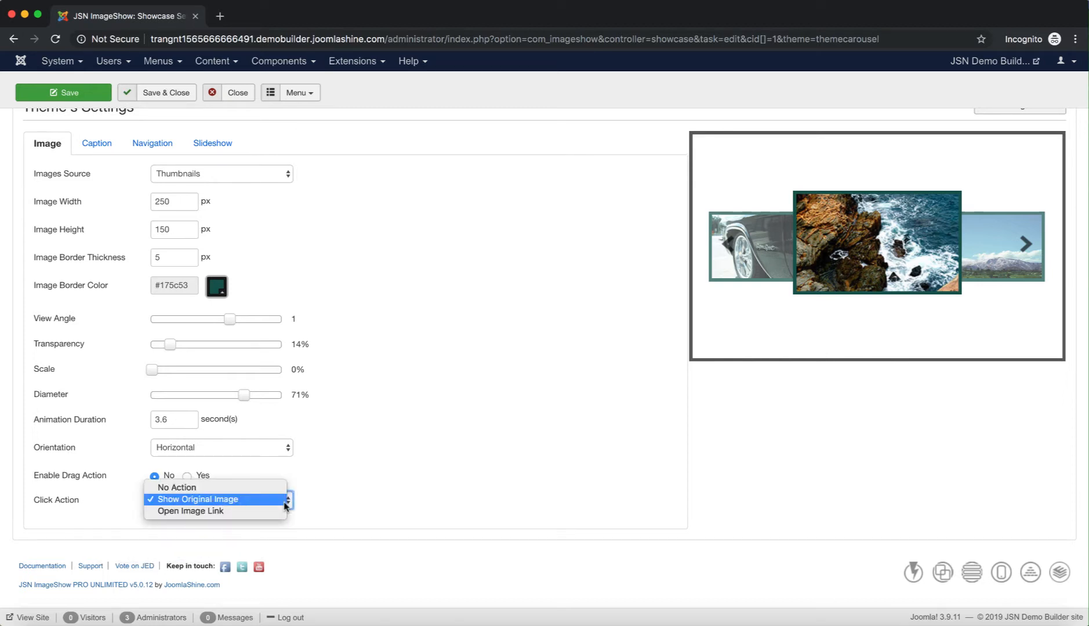
pyautogui.click(261, 513)
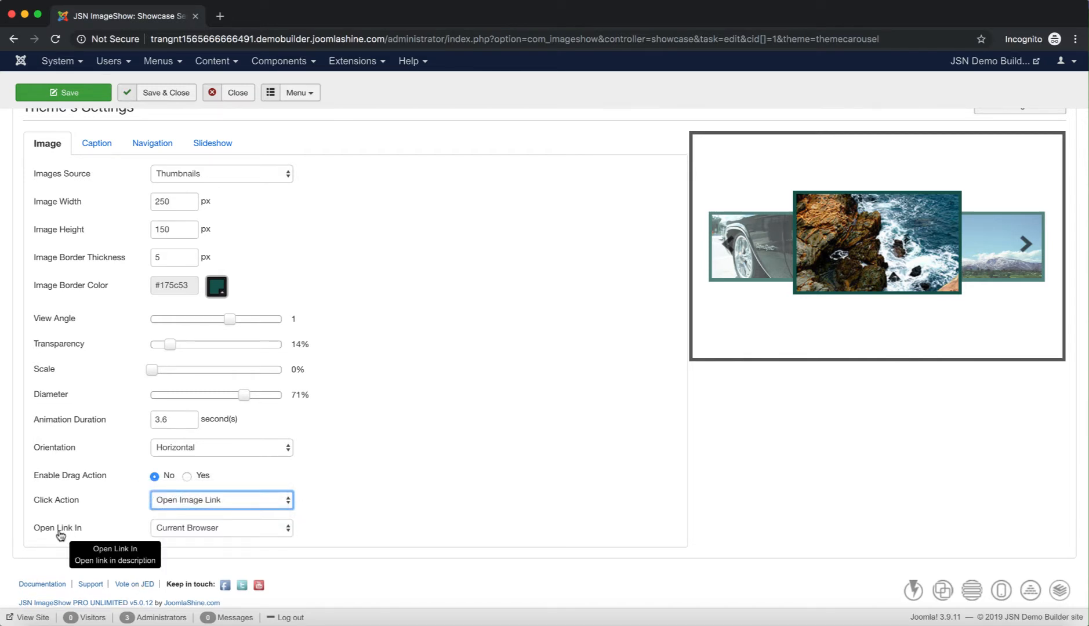
pyautogui.click(271, 528)
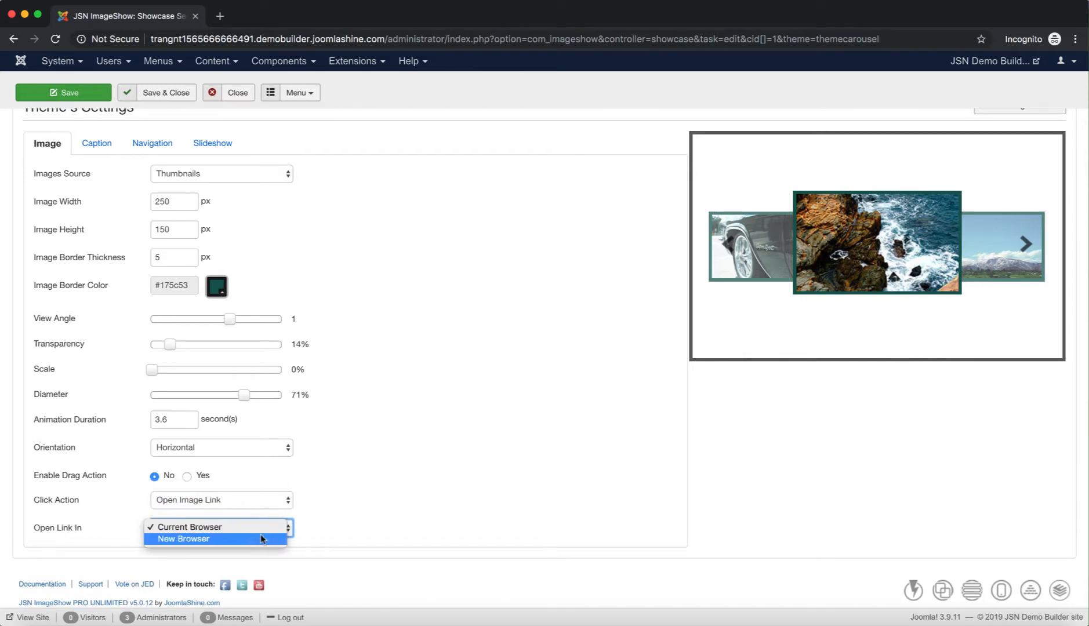
pyautogui.click(348, 528)
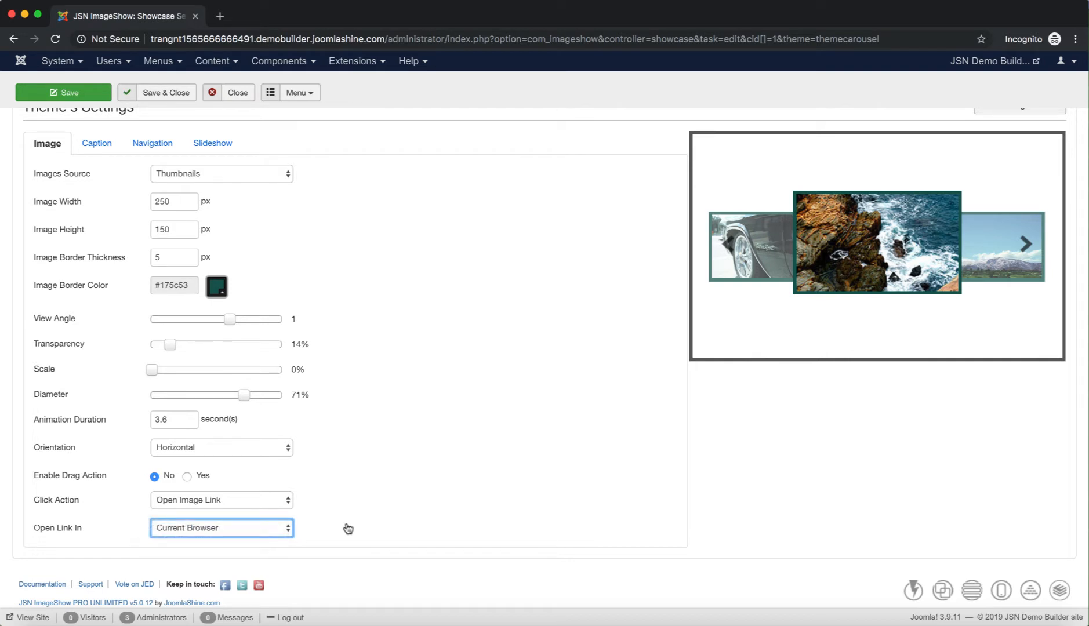
# Step: Change the caption panel's background color to the light mauve #c4a8c4
pyautogui.scroll(2, 348, 528)
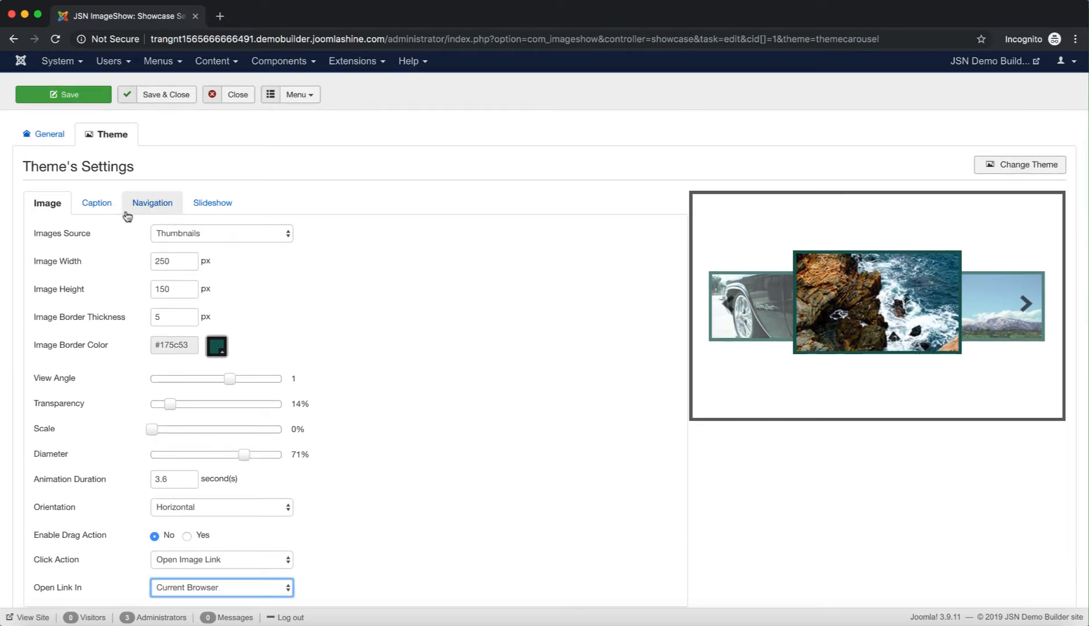
pyautogui.click(106, 213)
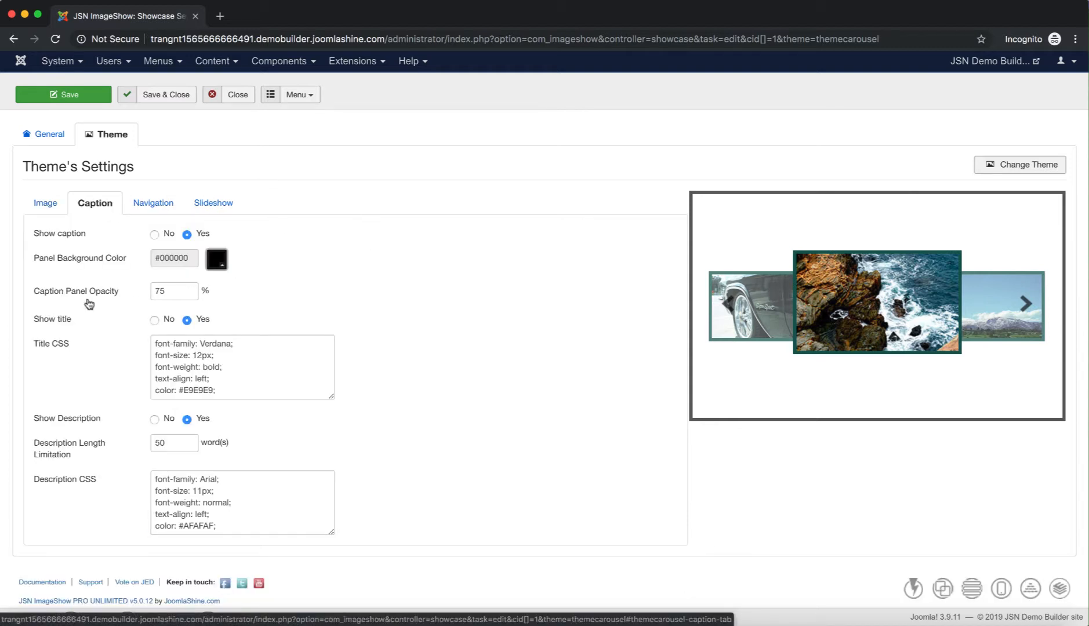
pyautogui.moveTo(59, 235)
pyautogui.moveTo(65, 266)
pyautogui.click(221, 264)
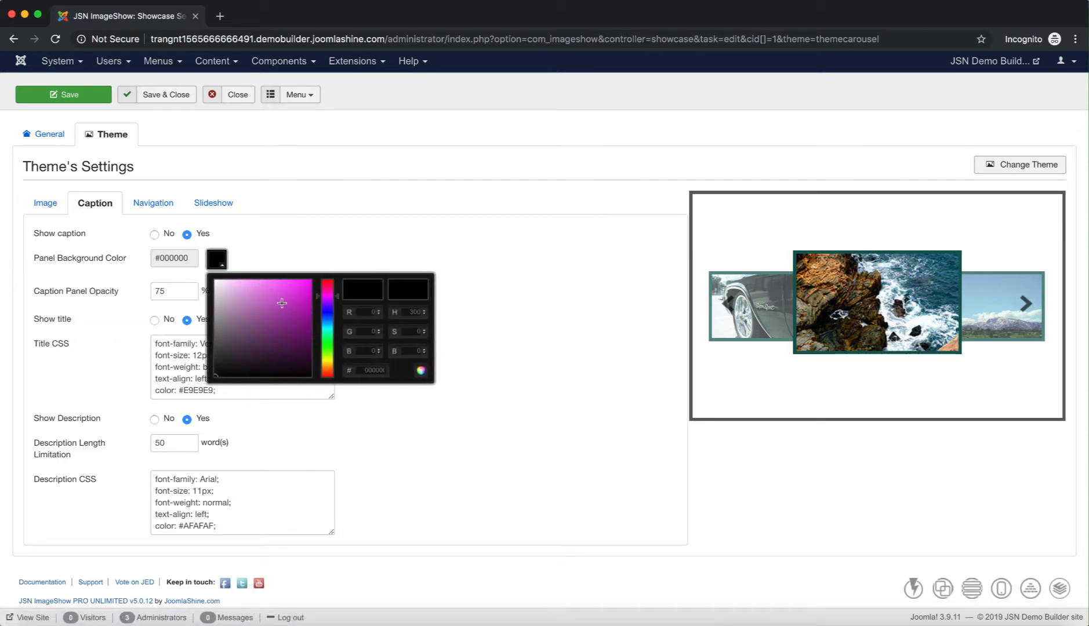
pyautogui.click(220, 369)
pyautogui.moveTo(229, 358)
pyautogui.mouseDown()
pyautogui.moveTo(285, 281)
pyautogui.moveTo(235, 286)
pyautogui.moveTo(303, 371)
pyautogui.moveTo(208, 315)
pyautogui.moveTo(216, 280)
pyautogui.moveTo(228, 302)
pyautogui.mouseUp()
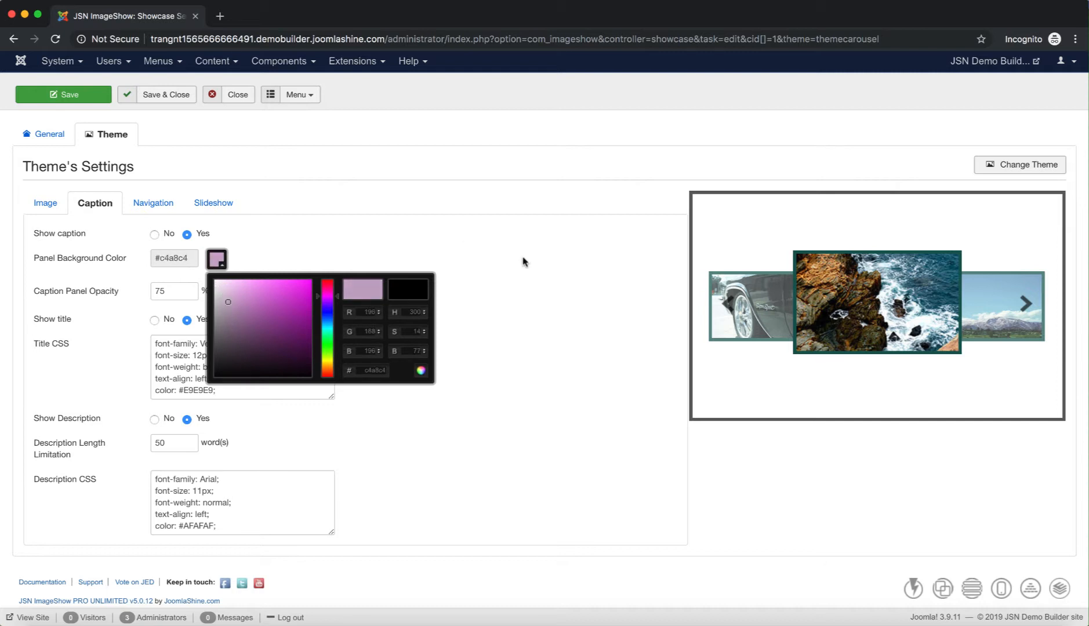
pyautogui.click(504, 271)
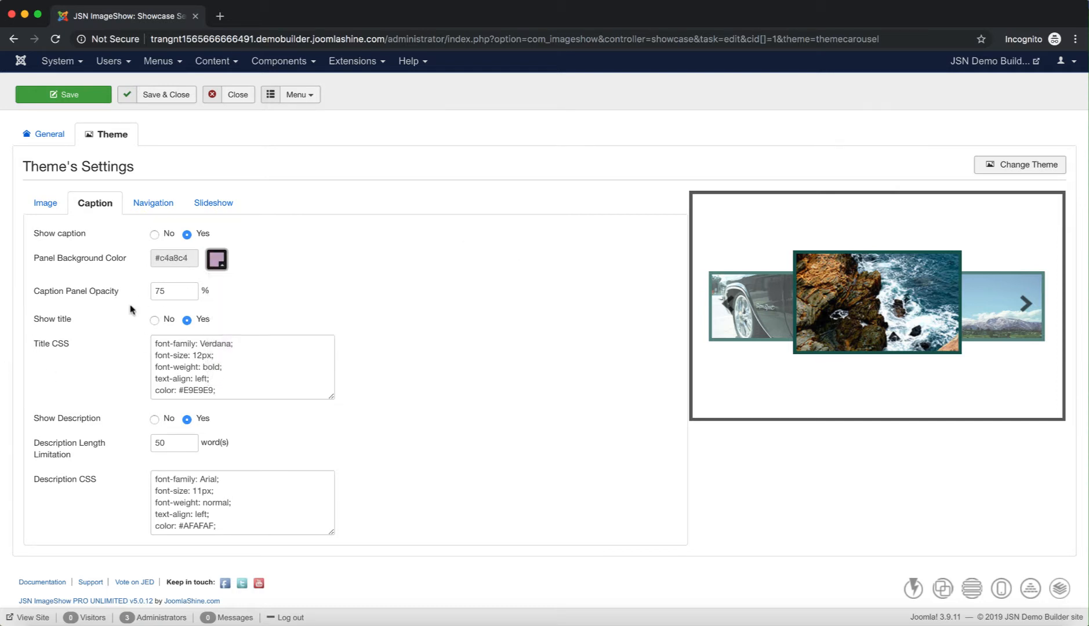
# Step: Review the caption opacity, title and description options, and set the description length limitation to 48 words
pyautogui.moveTo(98, 344)
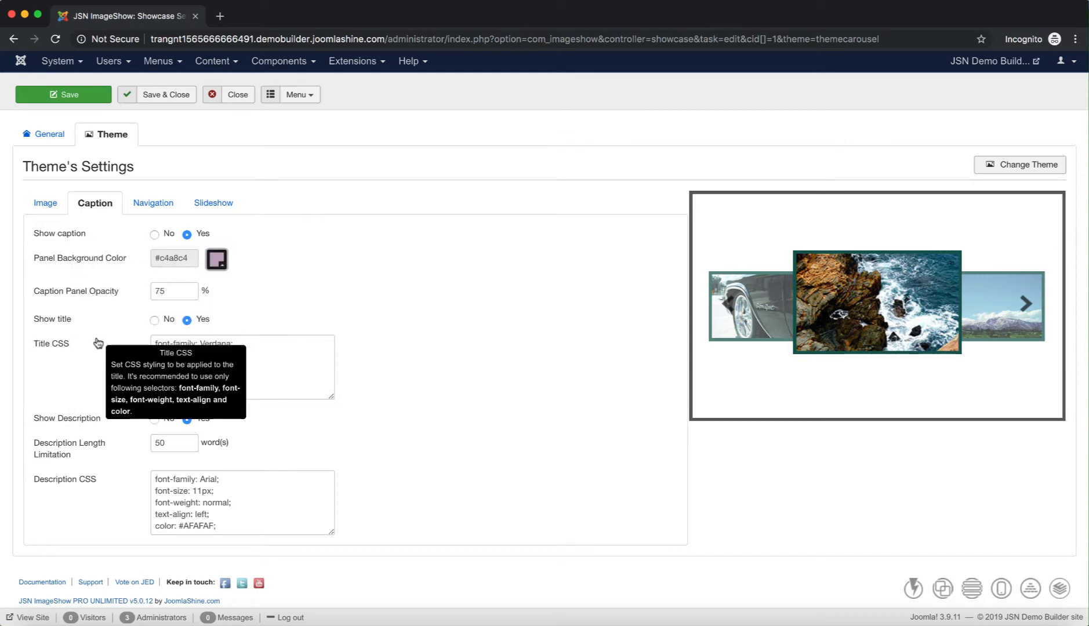
pyautogui.moveTo(66, 294)
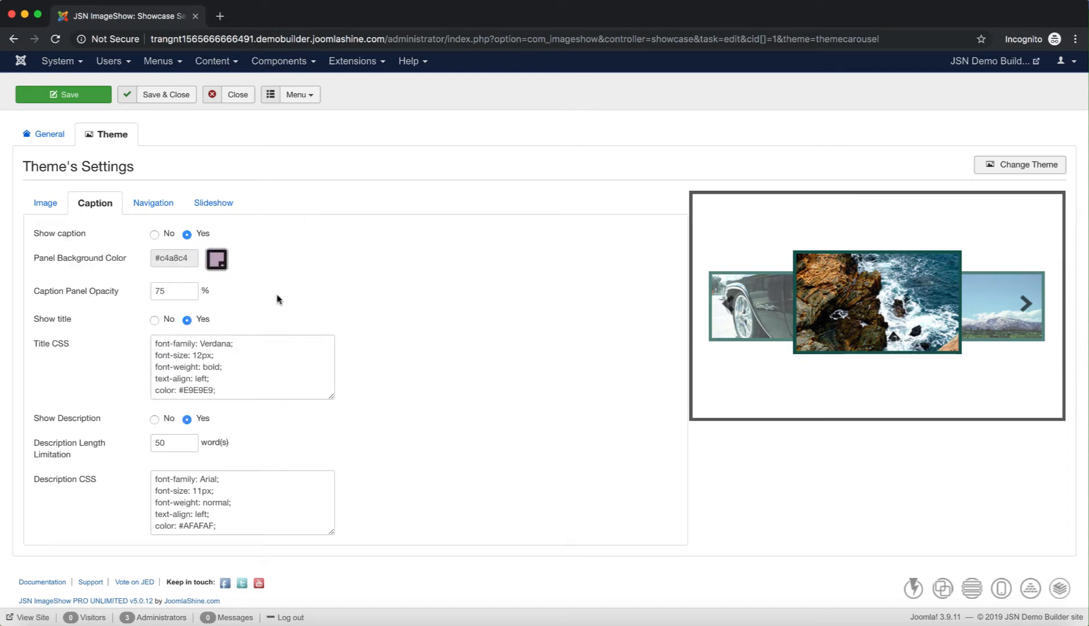
pyautogui.moveTo(79, 320)
pyautogui.moveTo(50, 352)
pyautogui.moveTo(96, 425)
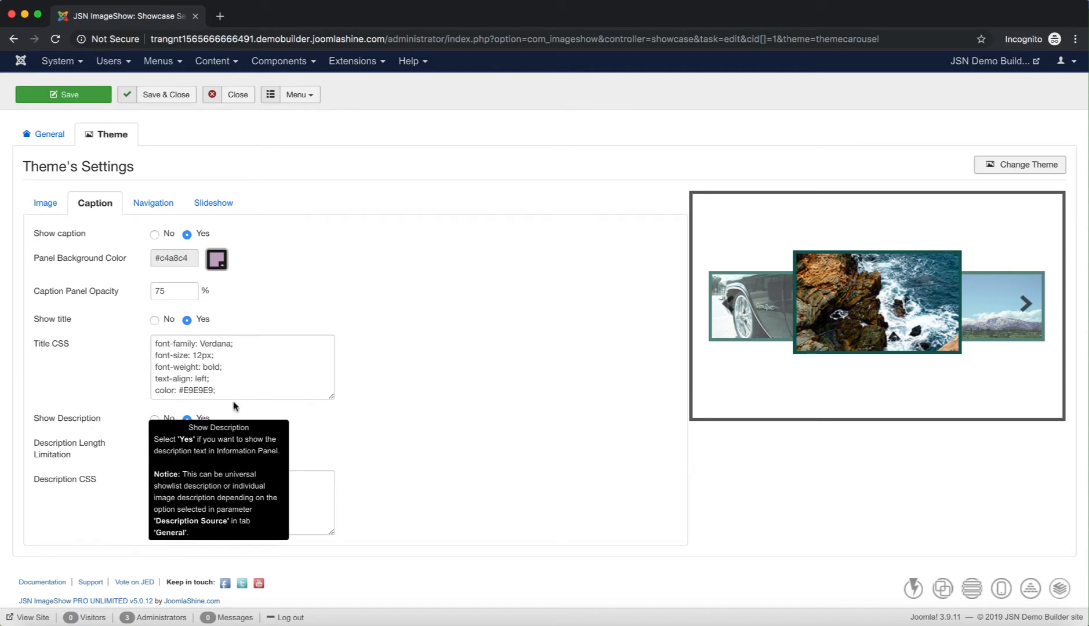
pyautogui.moveTo(71, 453)
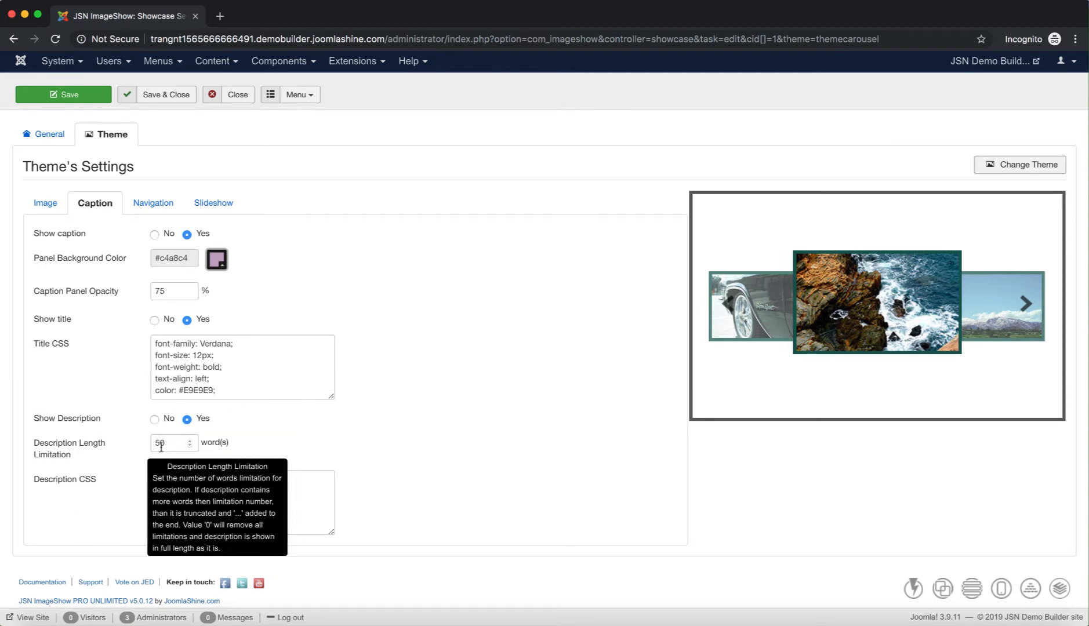
pyautogui.click(189, 446)
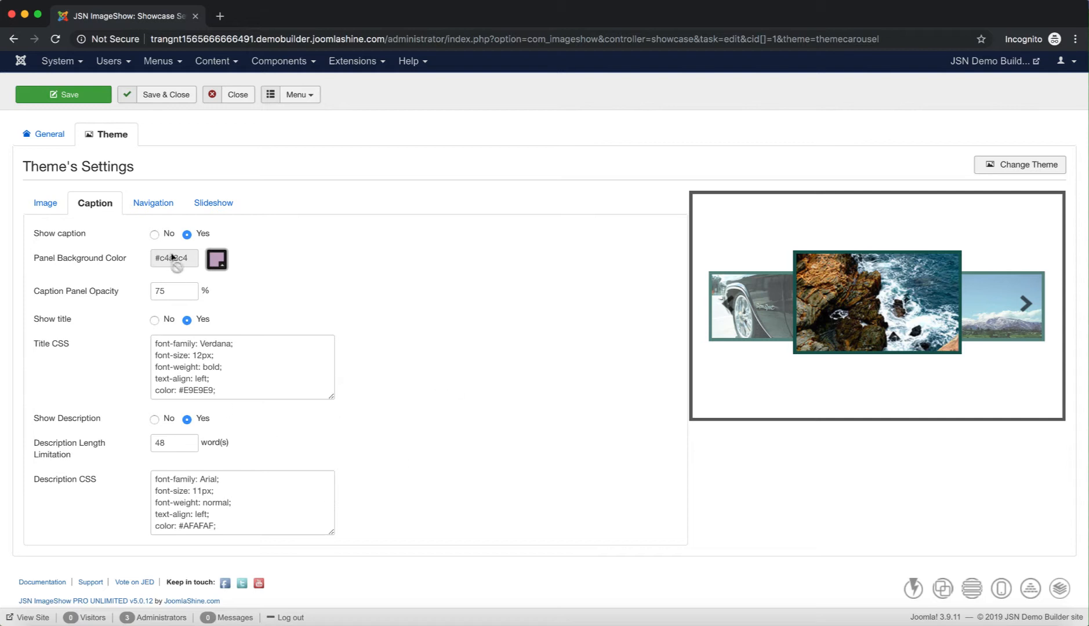
# Step: Try hiding the carousel's navigation arrows and set the navigation presentation back to Show
pyautogui.click(165, 211)
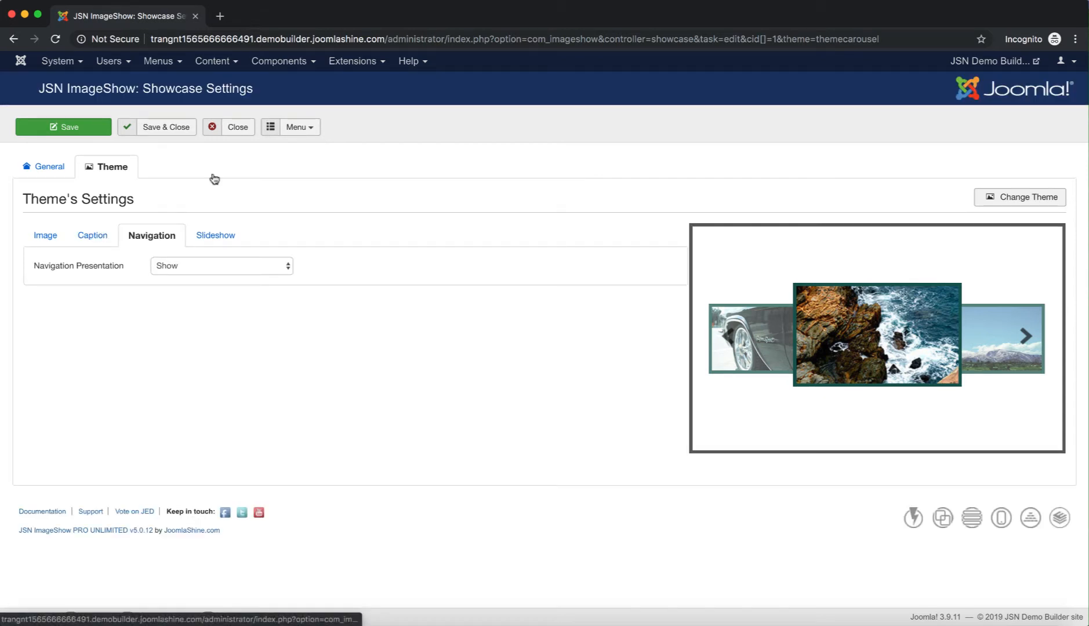
pyautogui.moveTo(101, 273)
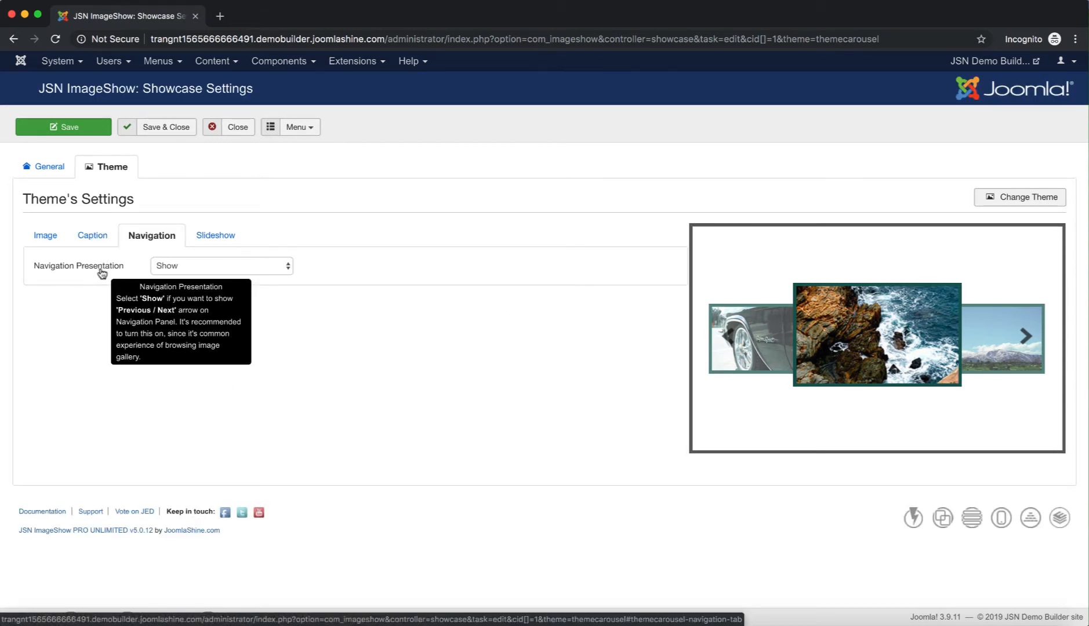
pyautogui.click(101, 272)
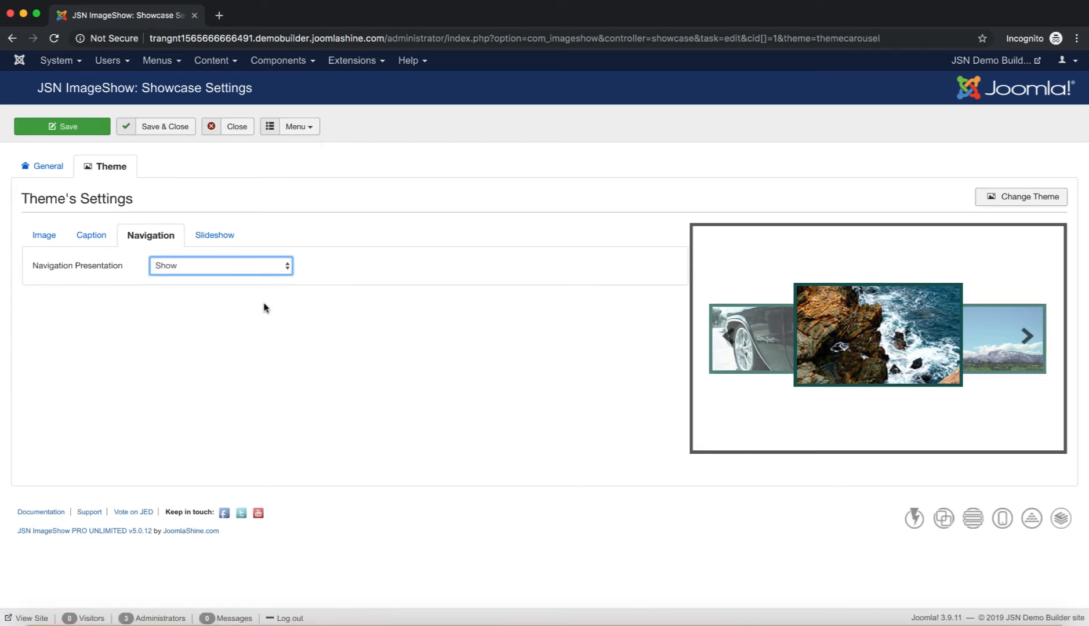
pyautogui.click(267, 270)
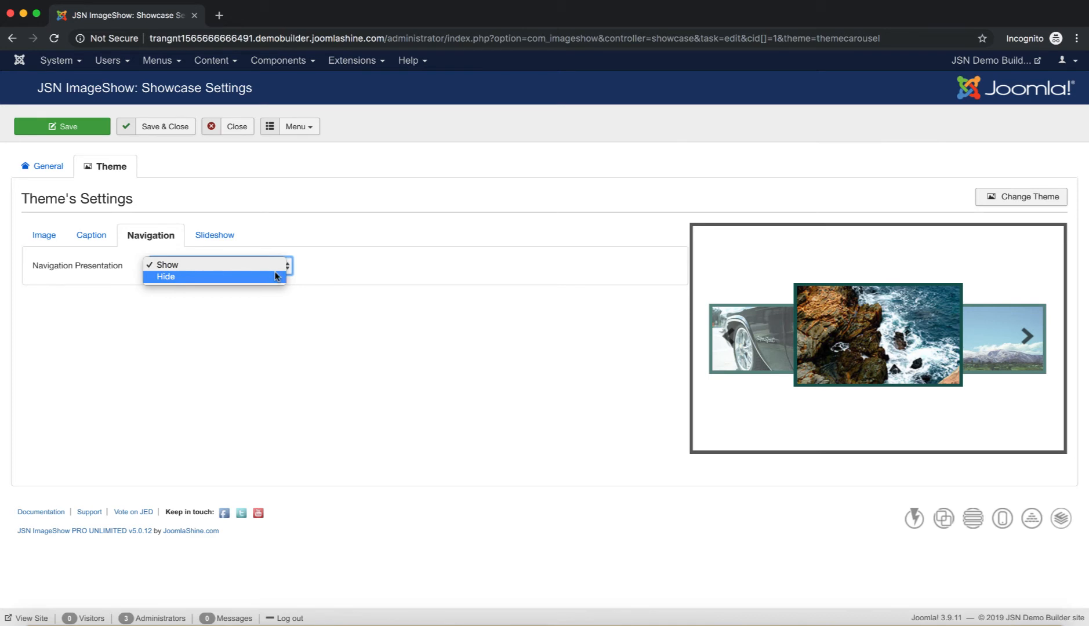
pyautogui.click(266, 279)
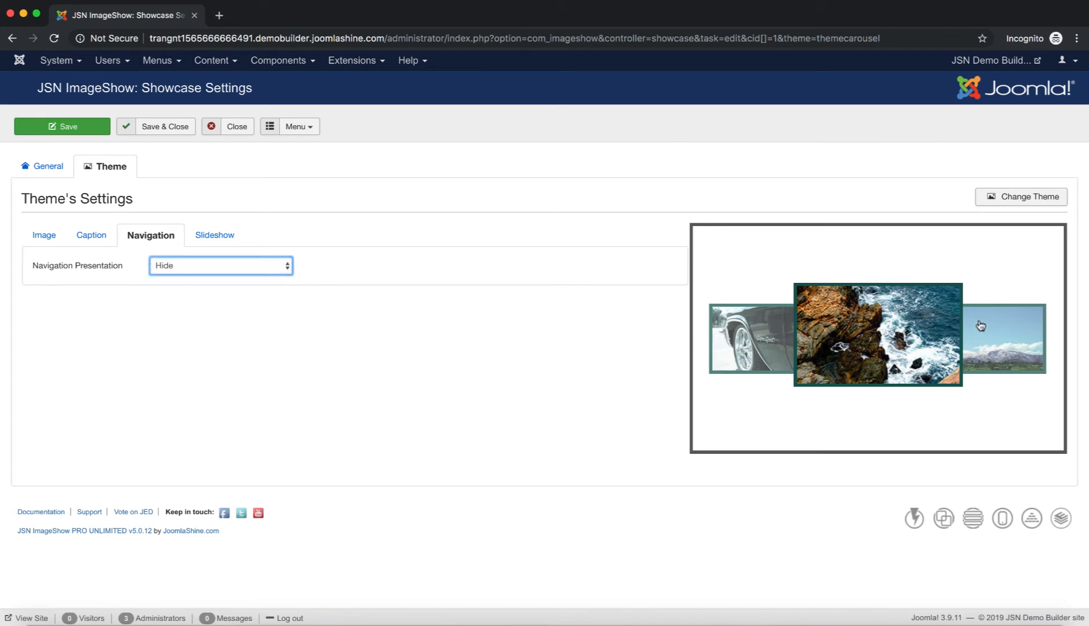
pyautogui.click(223, 273)
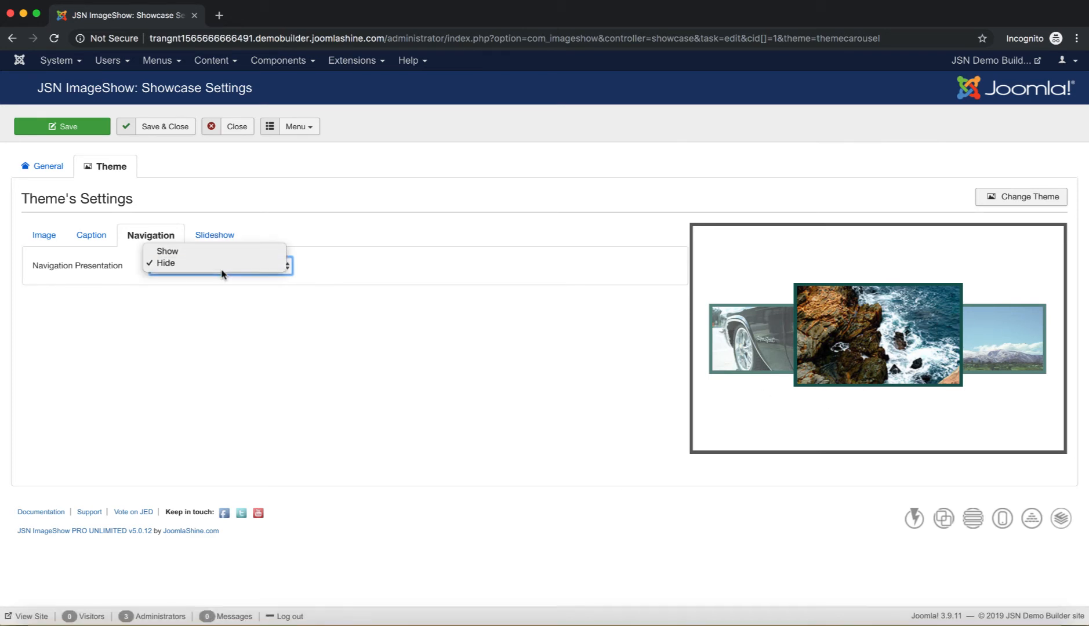
pyautogui.click(230, 250)
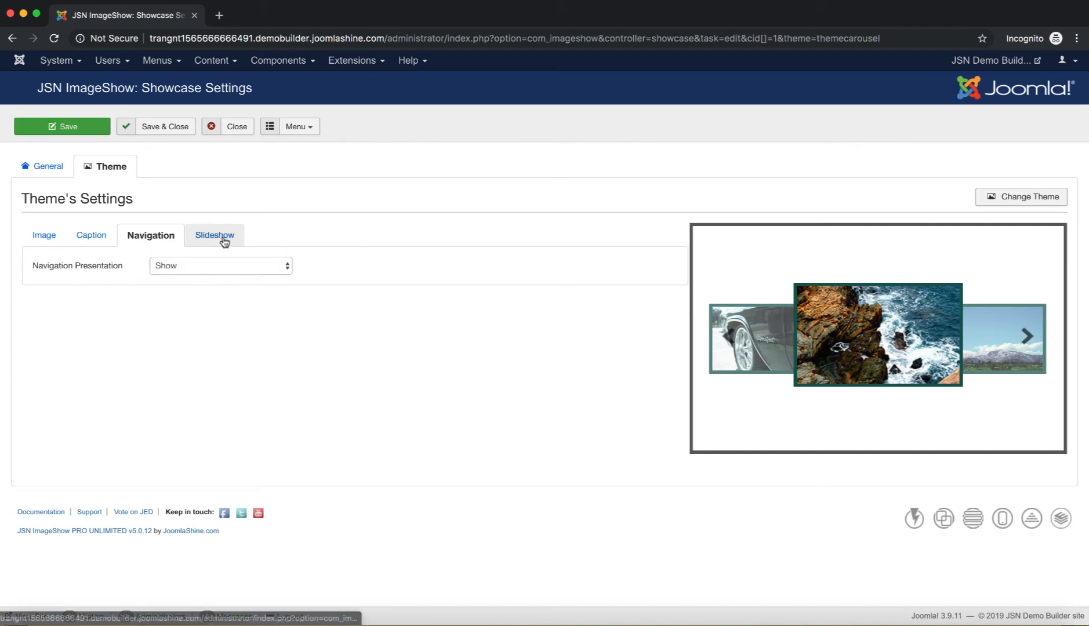
# Step: Try enabling Auto Play for the carousel slideshow and switch it back to No
pyautogui.click(223, 237)
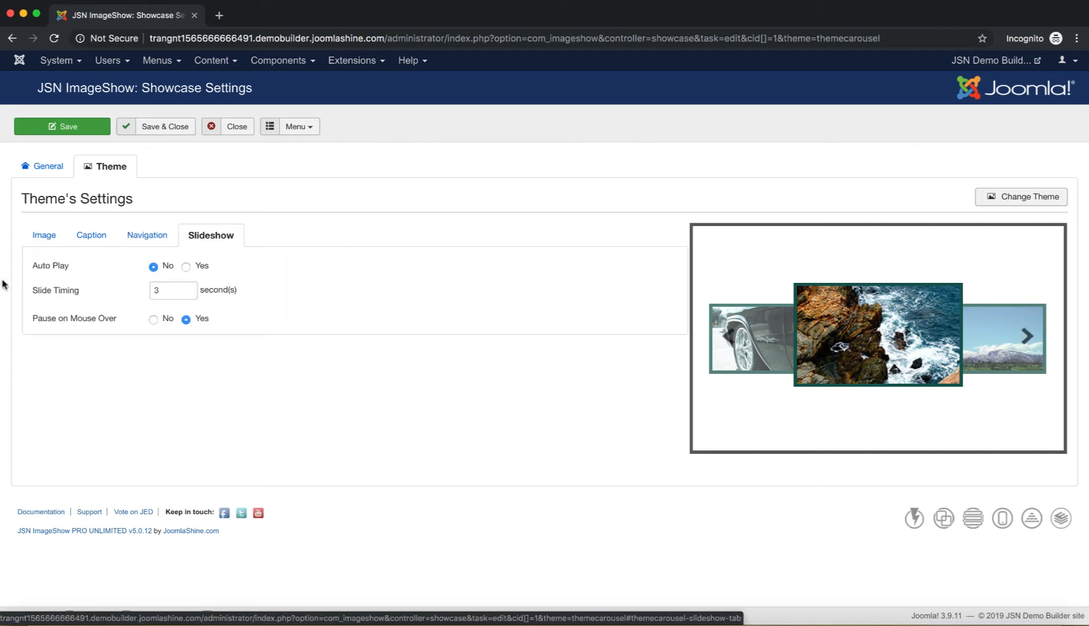
pyautogui.moveTo(44, 272)
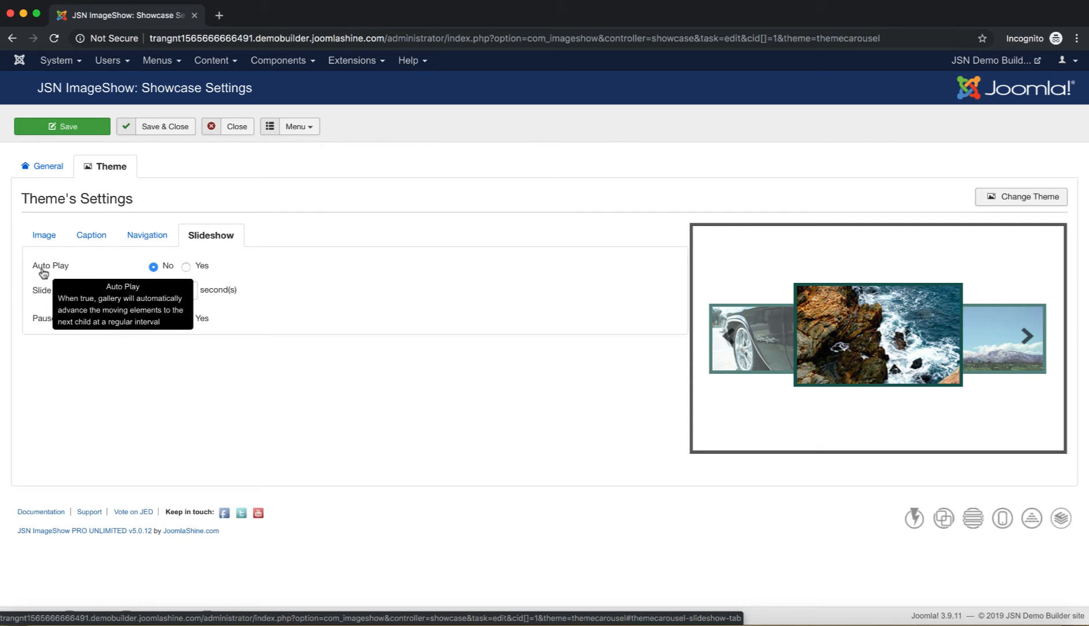
pyautogui.click(187, 268)
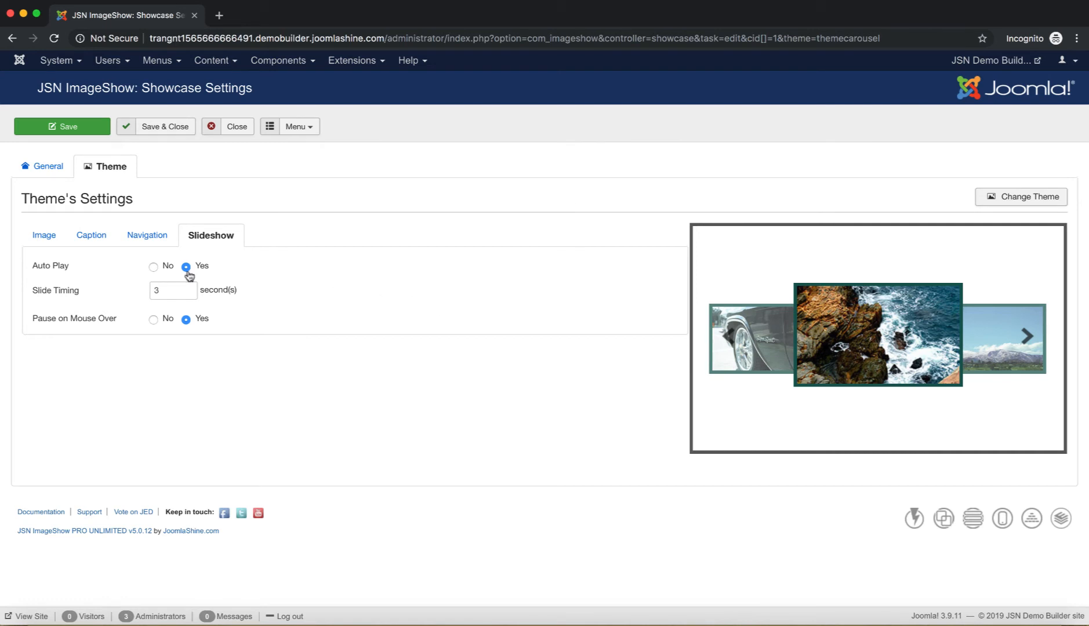
pyautogui.click(153, 268)
pyautogui.moveTo(64, 296)
pyautogui.moveTo(79, 324)
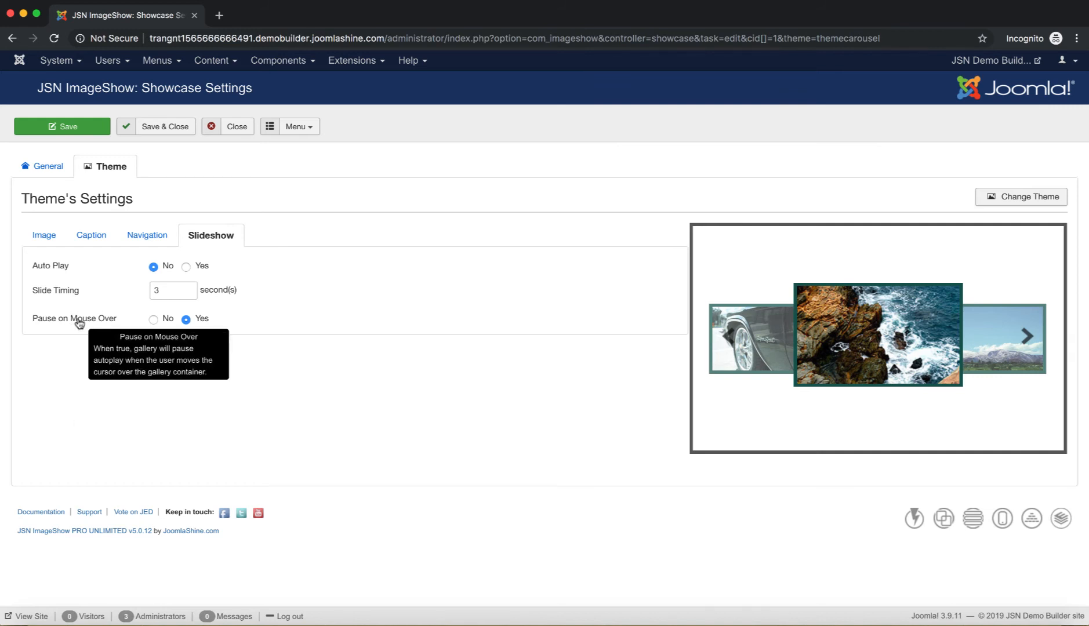